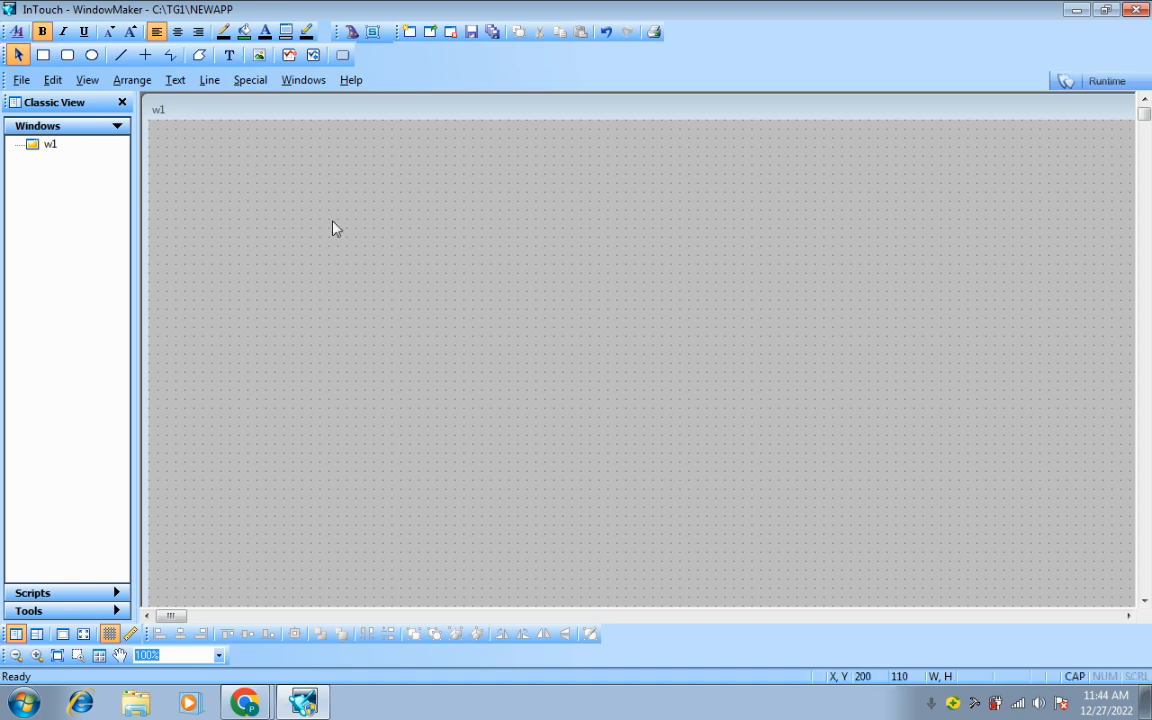
Place a red-knobbed lever switch from the Switches wizards in the upper part of window w1.
left_click(345, 55)
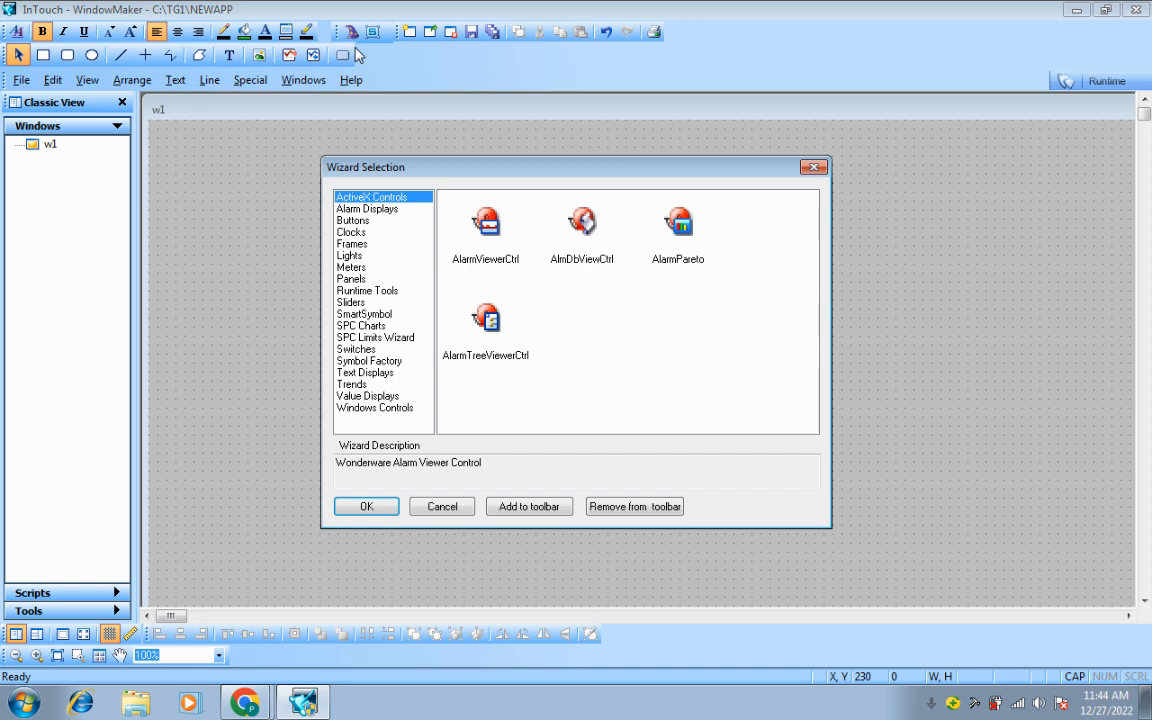
left_click(356, 349)
double_click(505, 228)
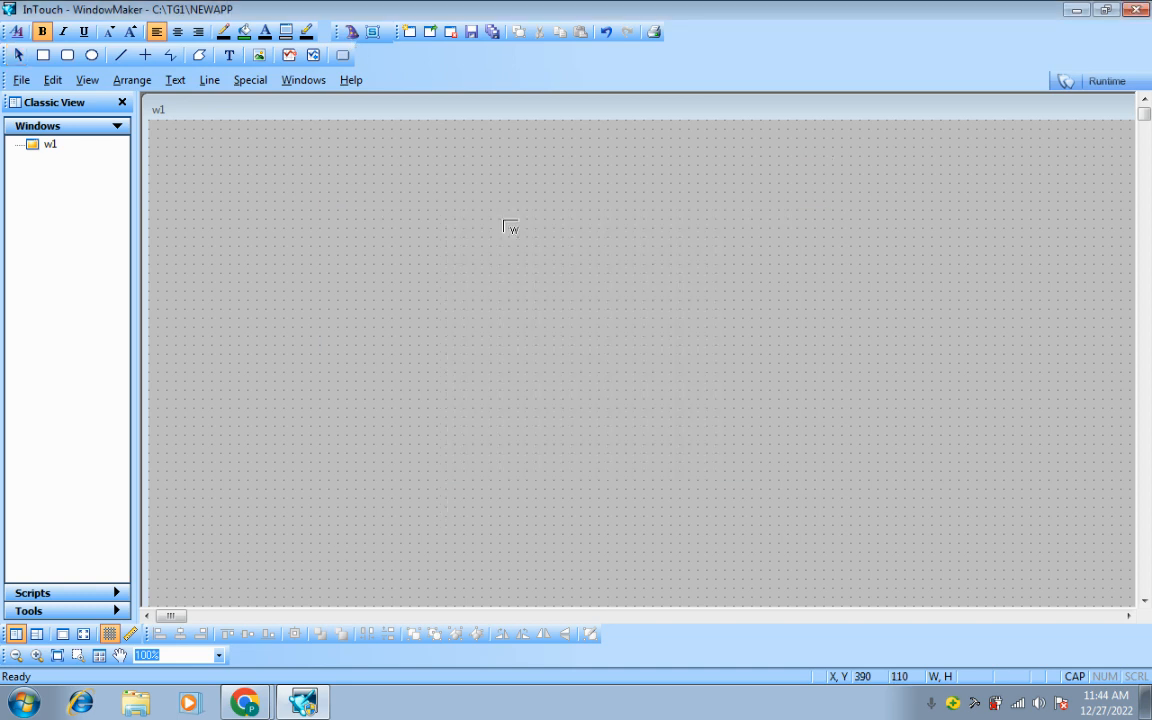
left_click(291, 177)
left_click_drag(350, 247, 399, 323)
left_click(491, 303)
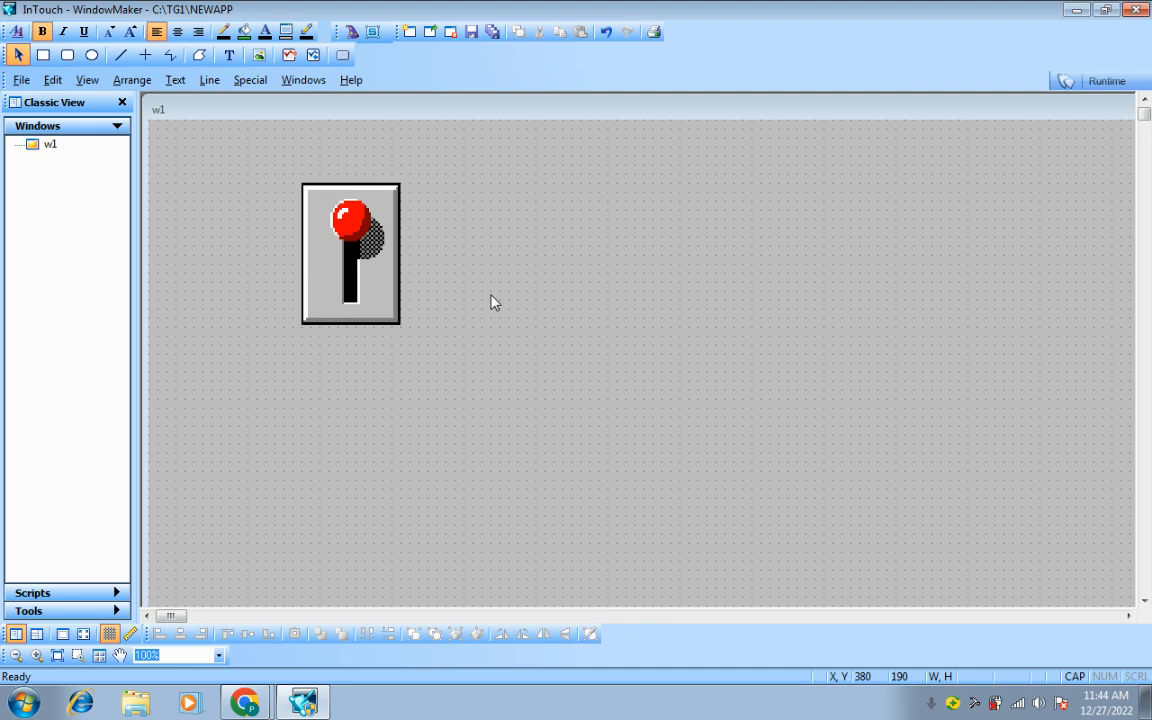
Add a Circular Light from the Lights wizards beside the switch, moving the light to about X 560, Y 130 and the switch to X 340, Y 80.
left_click(352, 32)
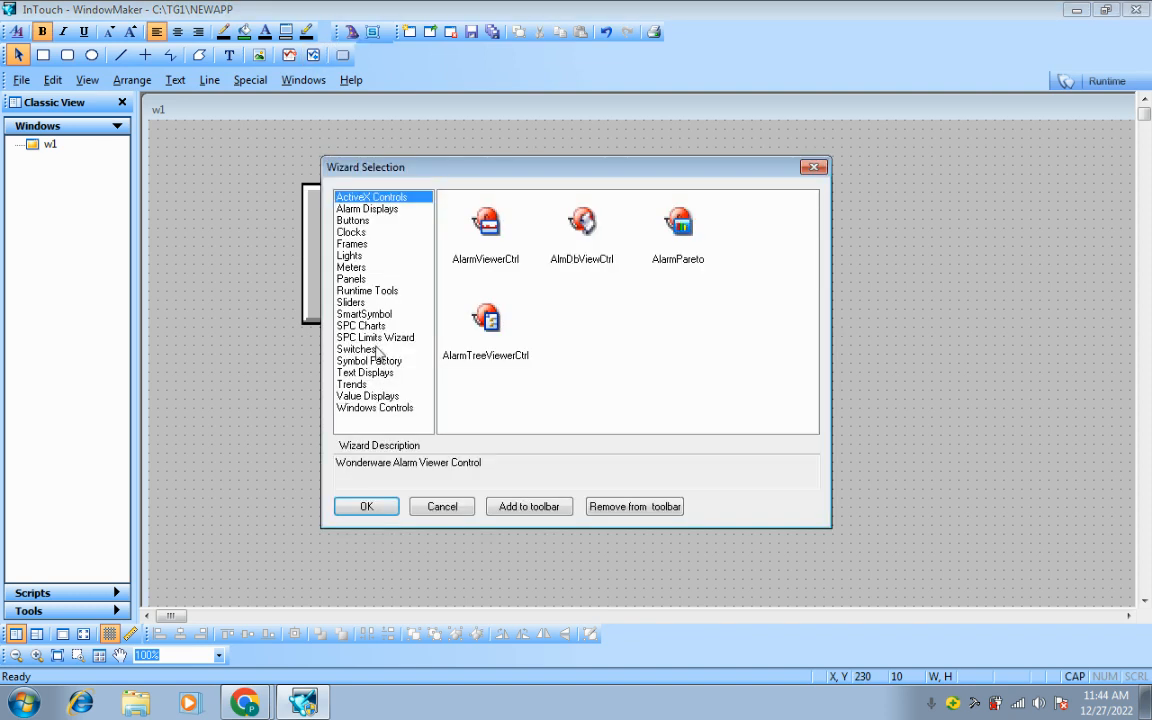
left_click(349, 256)
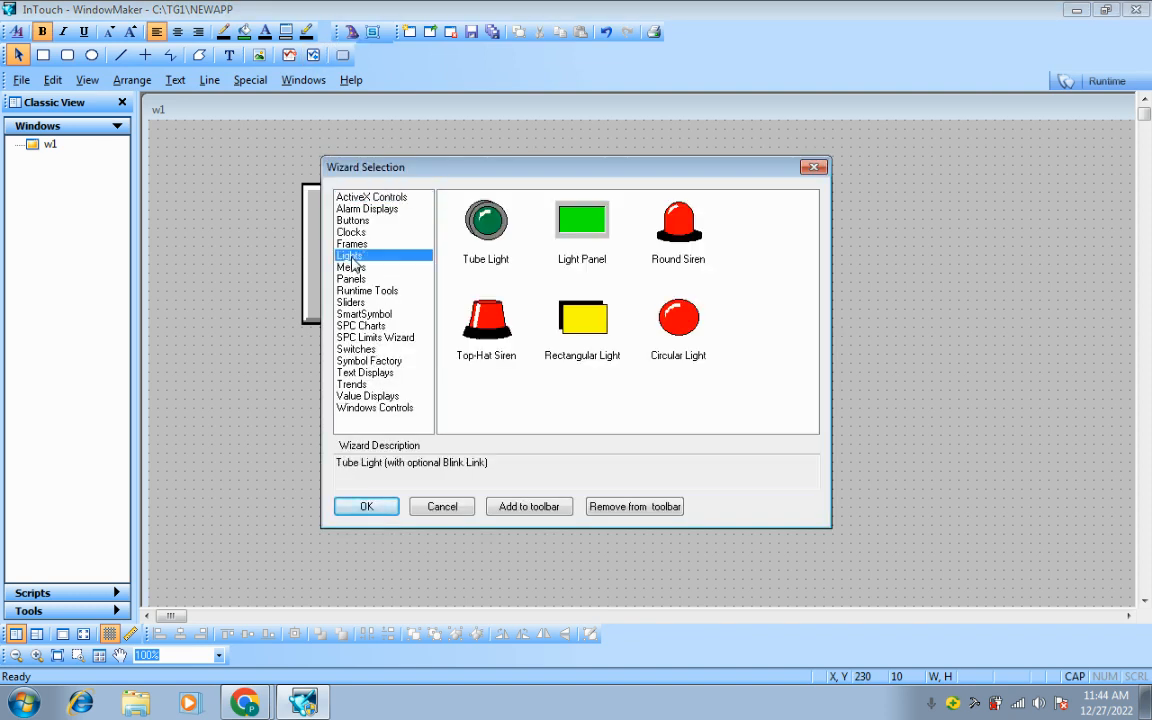
double_click(679, 324)
left_click(517, 219)
left_click_drag(528, 249, 667, 268)
left_click_drag(398, 267, 548, 276)
left_click(652, 384)
Assign the tagname V1 to the lever switch.
double_click(514, 309)
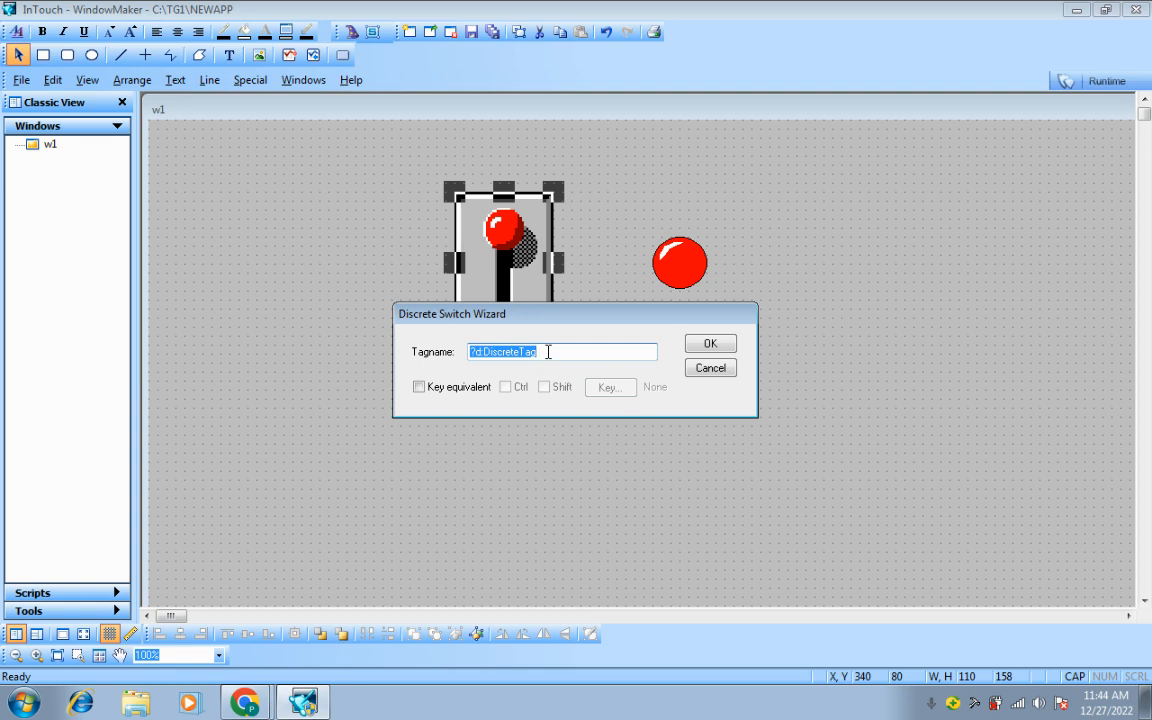
type("V1")
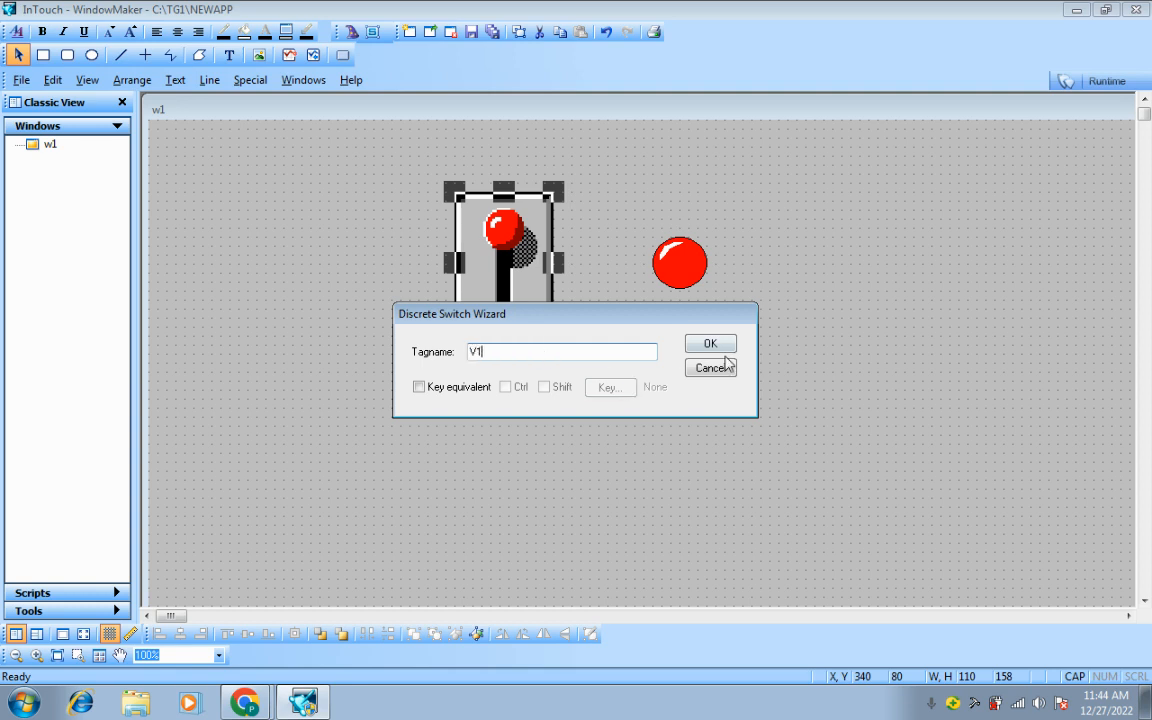
left_click(716, 350)
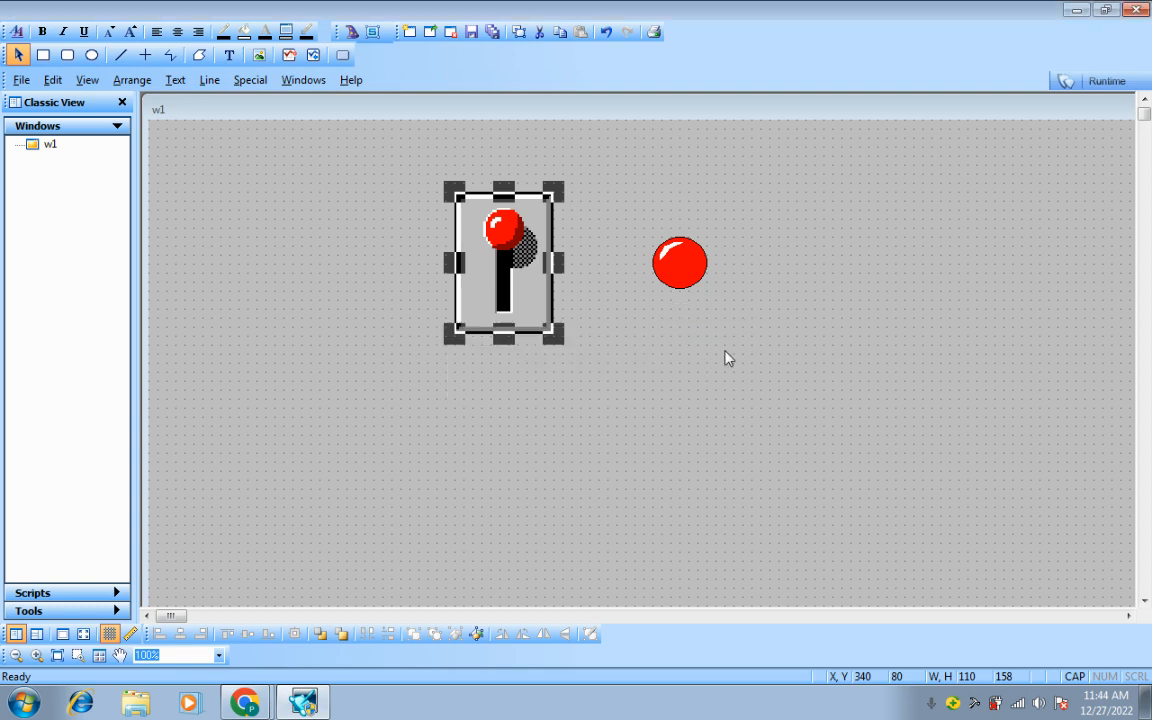
Set the circular light's expression to V1, keeping red for off and green for on.
double_click(697, 260)
type("V1")
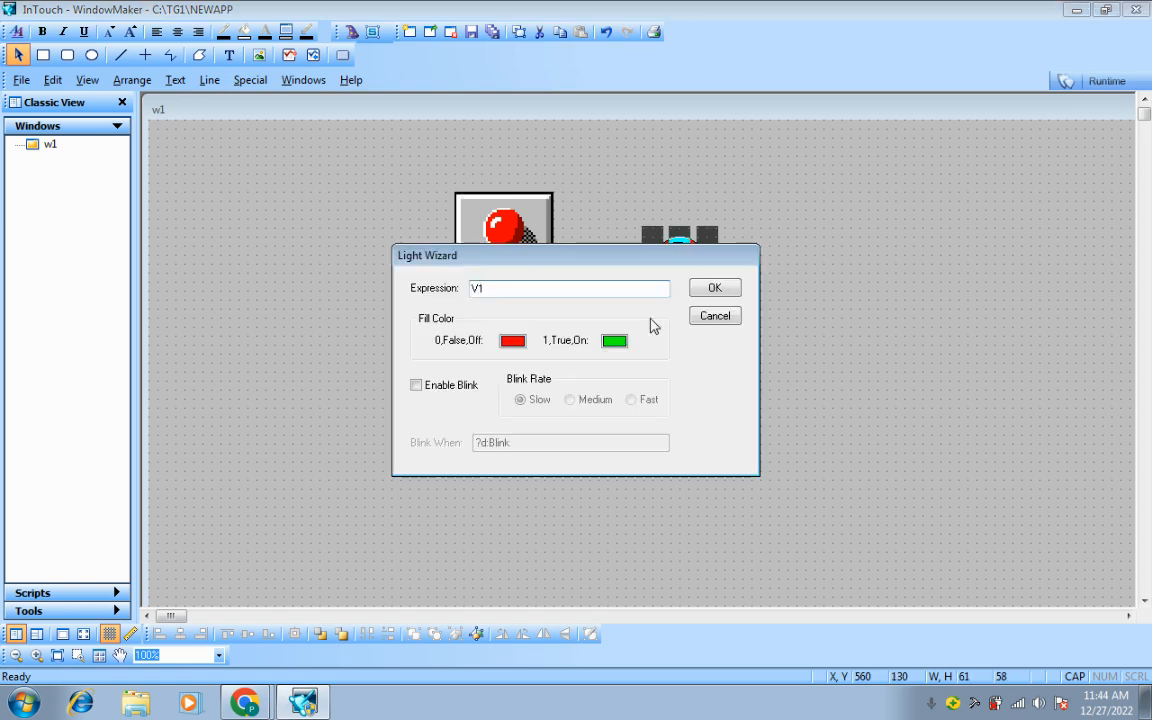
left_click(715, 288)
left_click(1015, 163)
Run the application, toggle the switch several times to test the light, and return to development mode.
left_click(1105, 81)
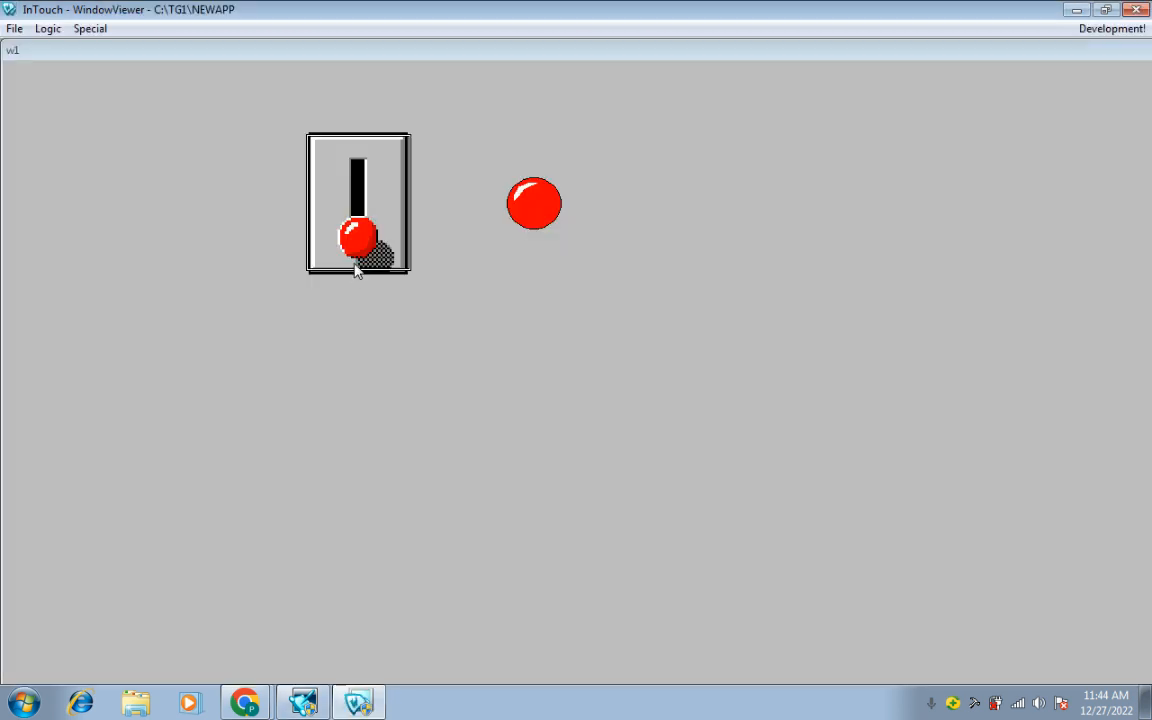
left_click(357, 272)
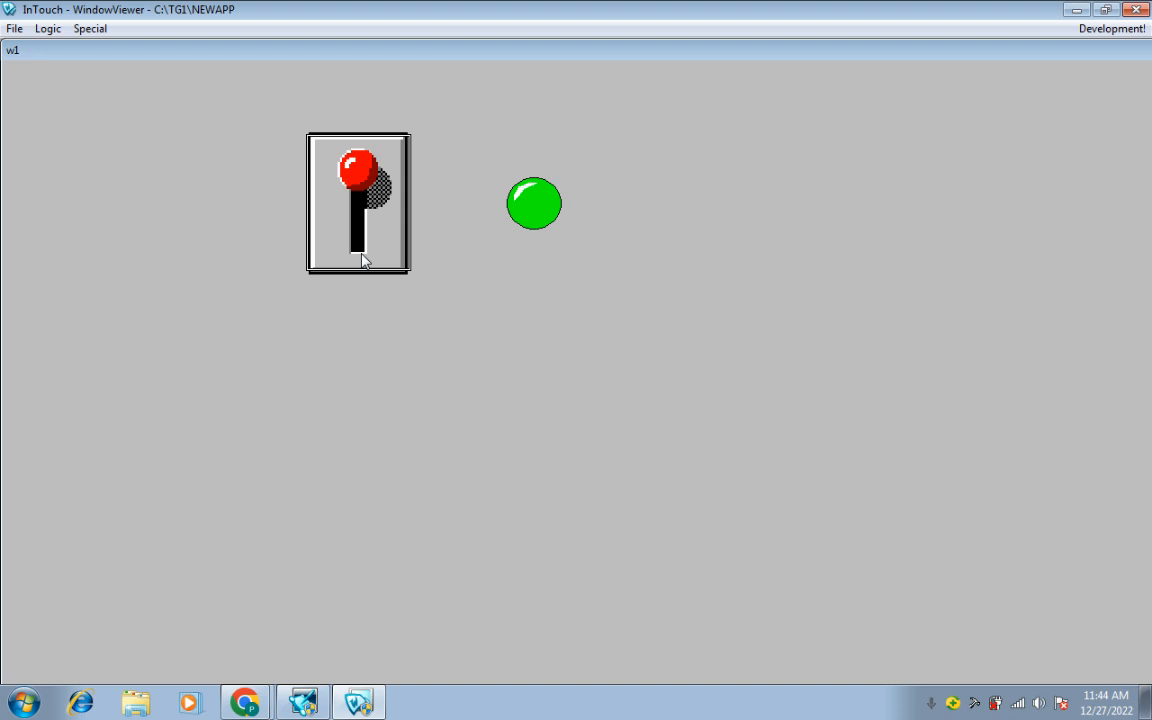
left_click(365, 253)
left_click(365, 253)
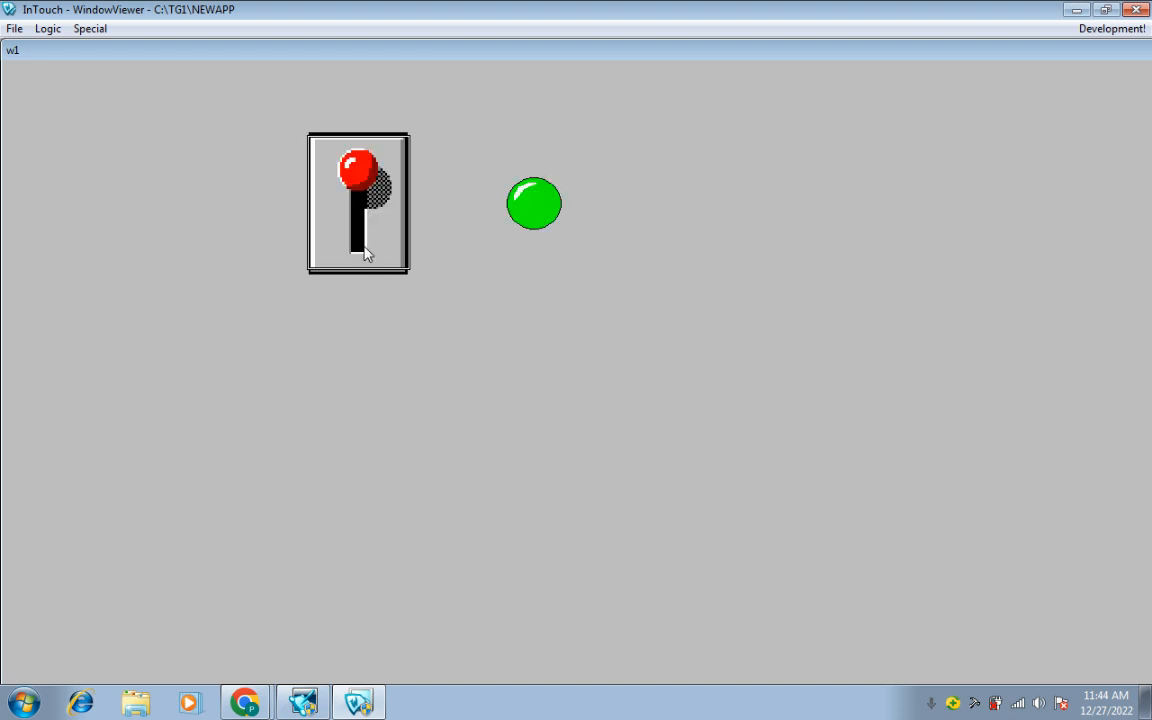
left_click(365, 253)
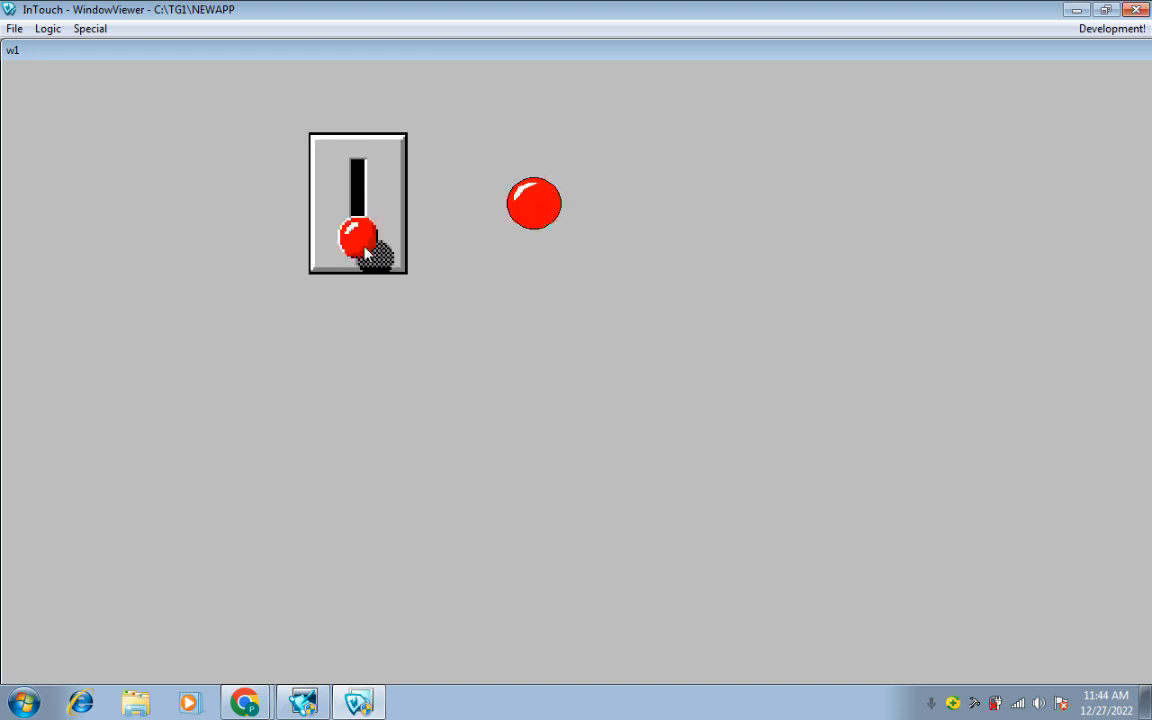
left_click(365, 253)
left_click(365, 253)
left_click(1081, 29)
Duplicate the lever switch and place the copy to its left at about X 170, Y 80.
left_click(526, 283)
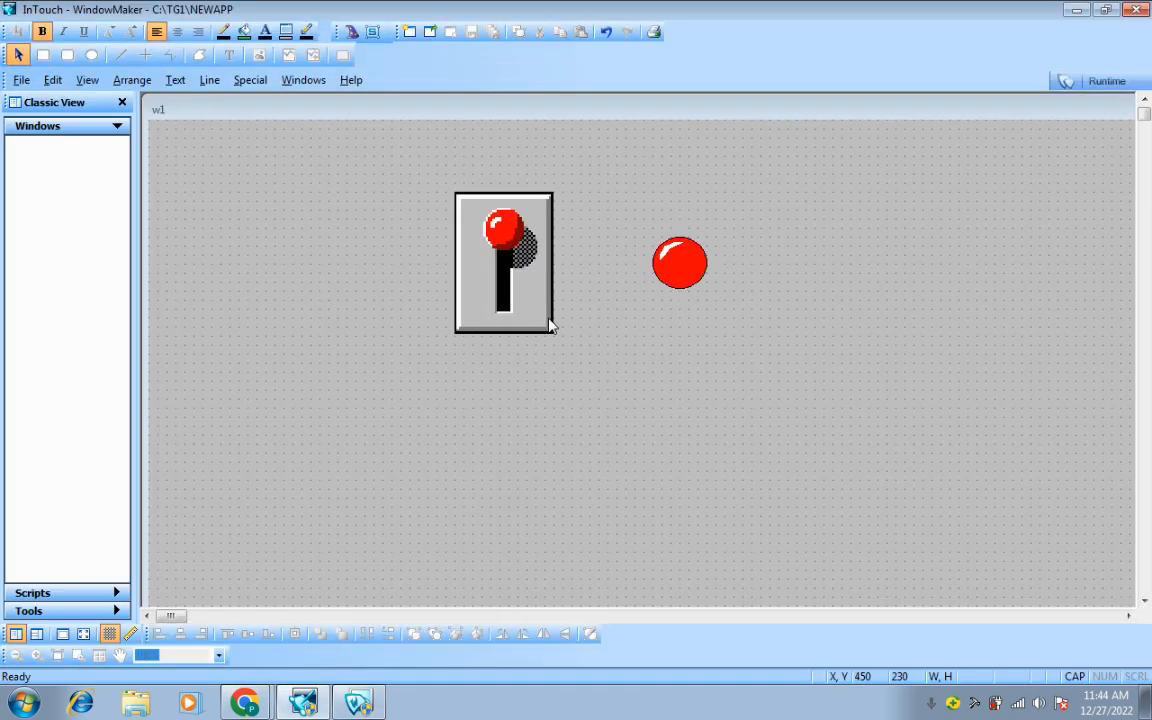
right_click(526, 283)
left_click(577, 319)
left_click_drag(532, 262, 364, 254)
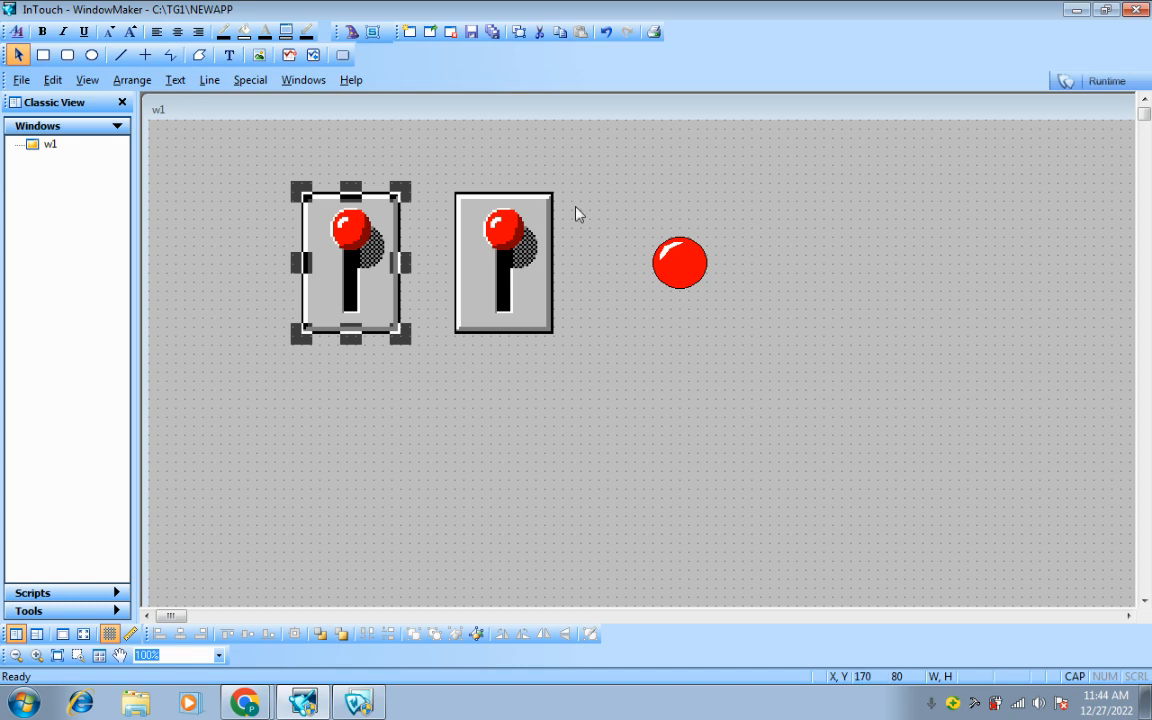
Change the copied switch's tagname to vv1.
double_click(336, 250)
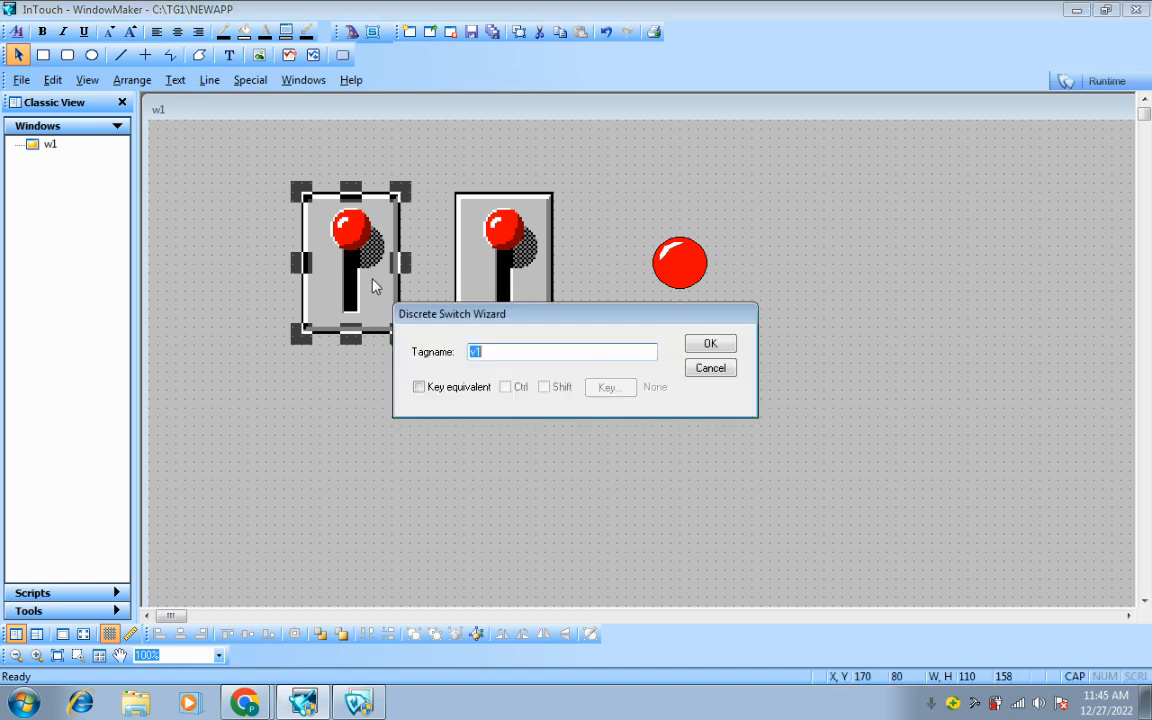
left_click(523, 348)
key("BackSpace")
type("VV")
key("BackSpace")
key("BackSpace")
key("BackSpace")
type("vv1")
left_click(708, 343)
Define vv1 as a Memory Discrete tag with initial value Off, save it and apply it to the copied switch.
left_click(575, 391)
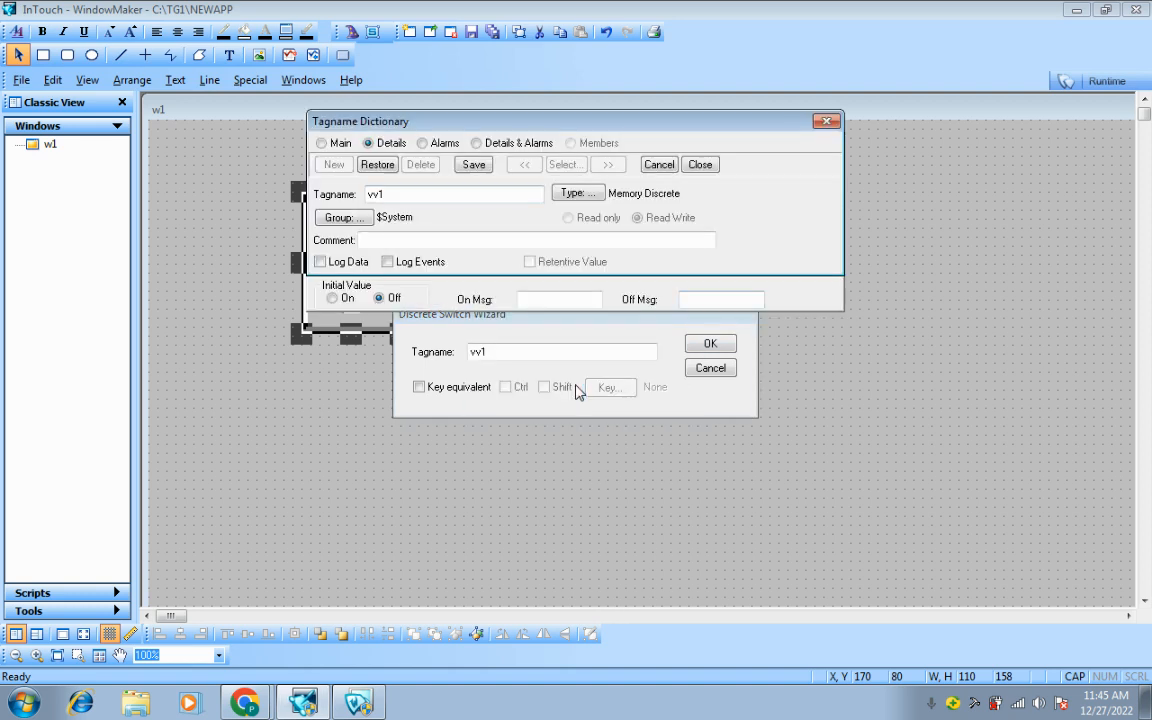
left_click(473, 164)
left_click(700, 165)
left_click(710, 343)
left_click(733, 368)
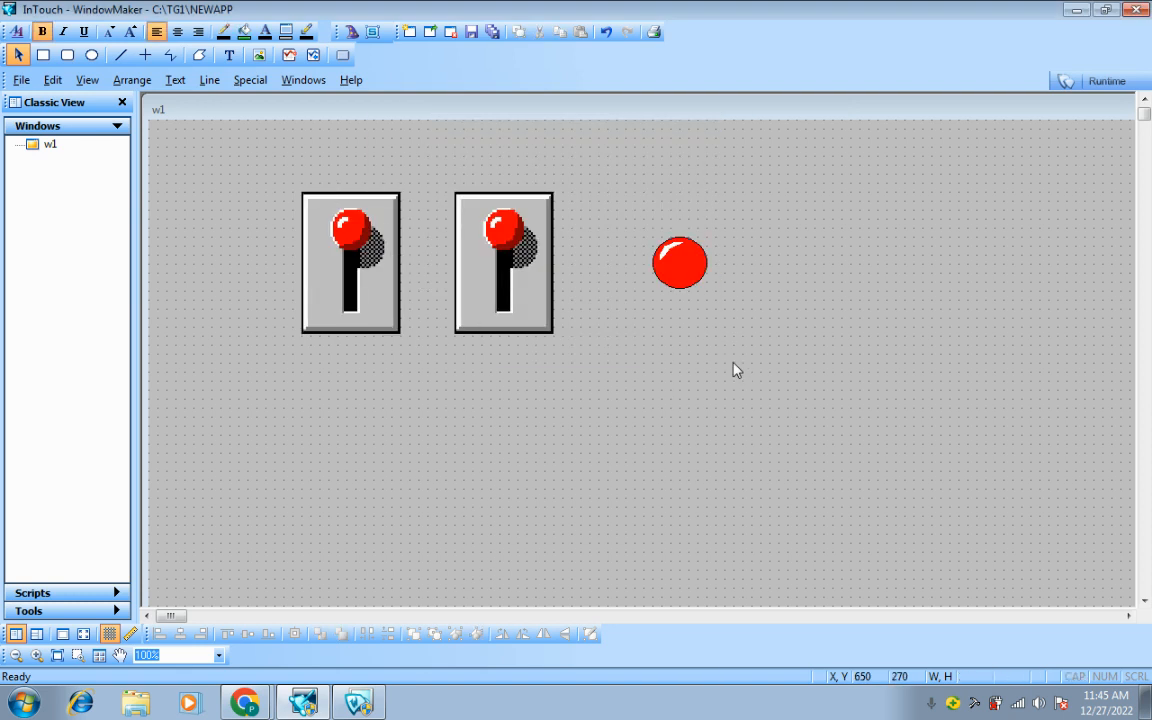
Check the tagname of the original switch next to the light and break its cell apart.
double_click(490, 280)
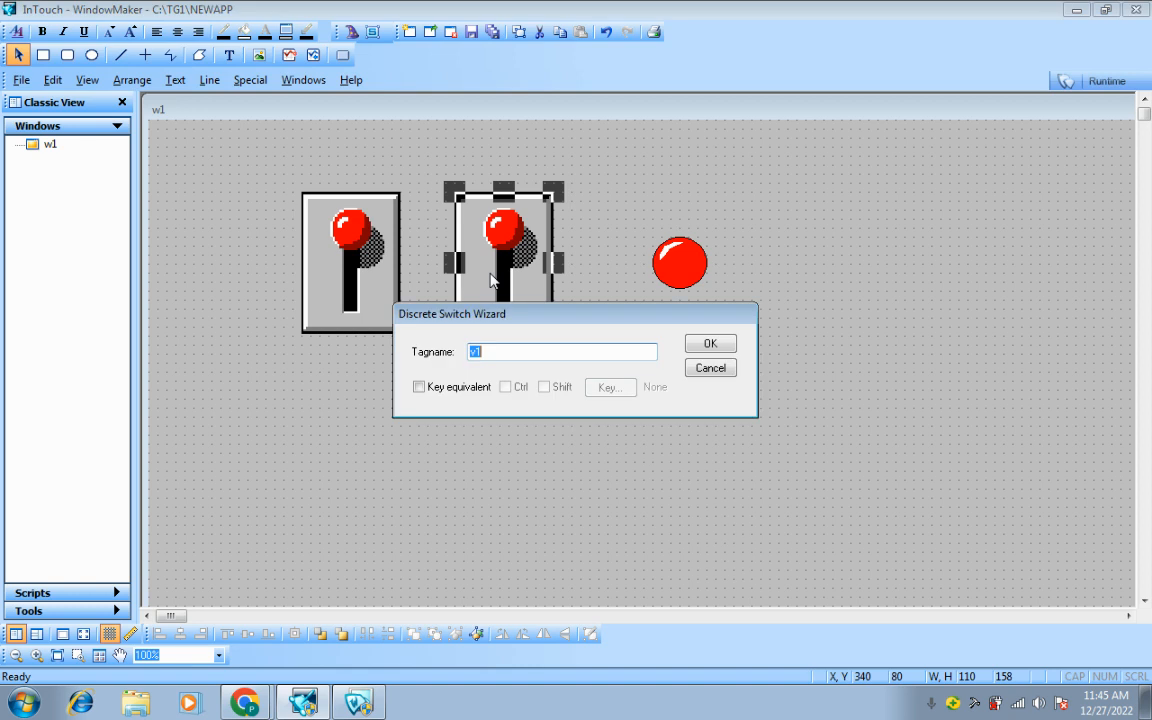
left_click(708, 346)
right_click(505, 271)
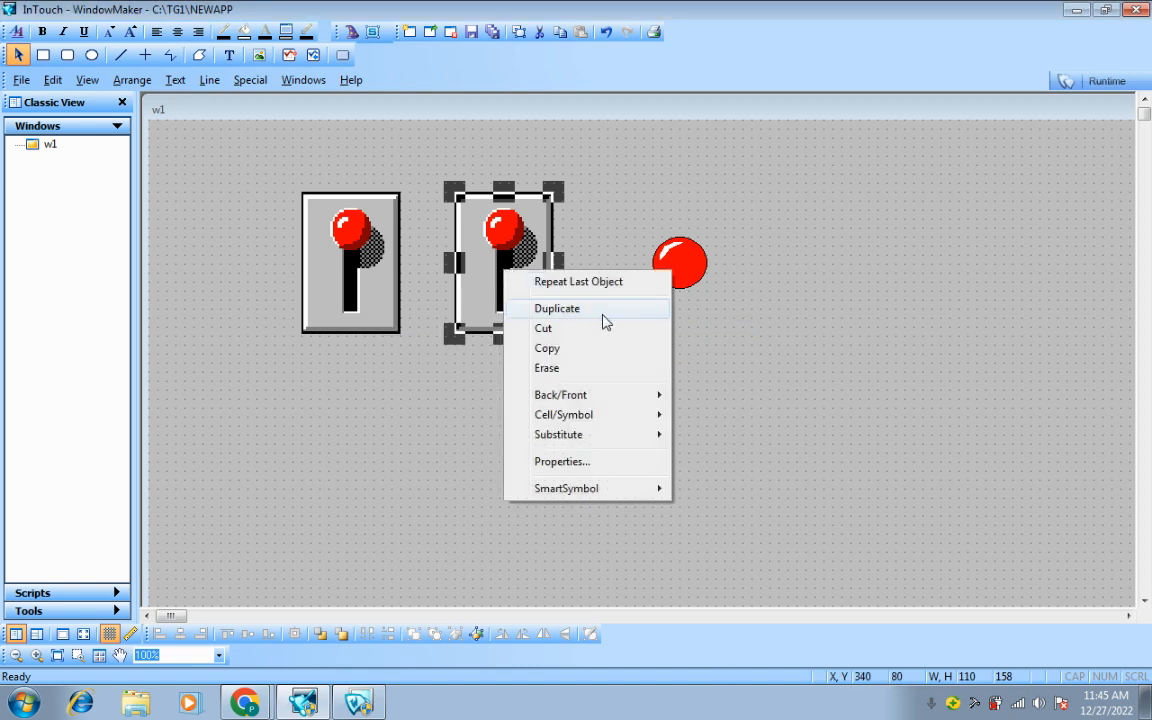
mouse_move(638, 414)
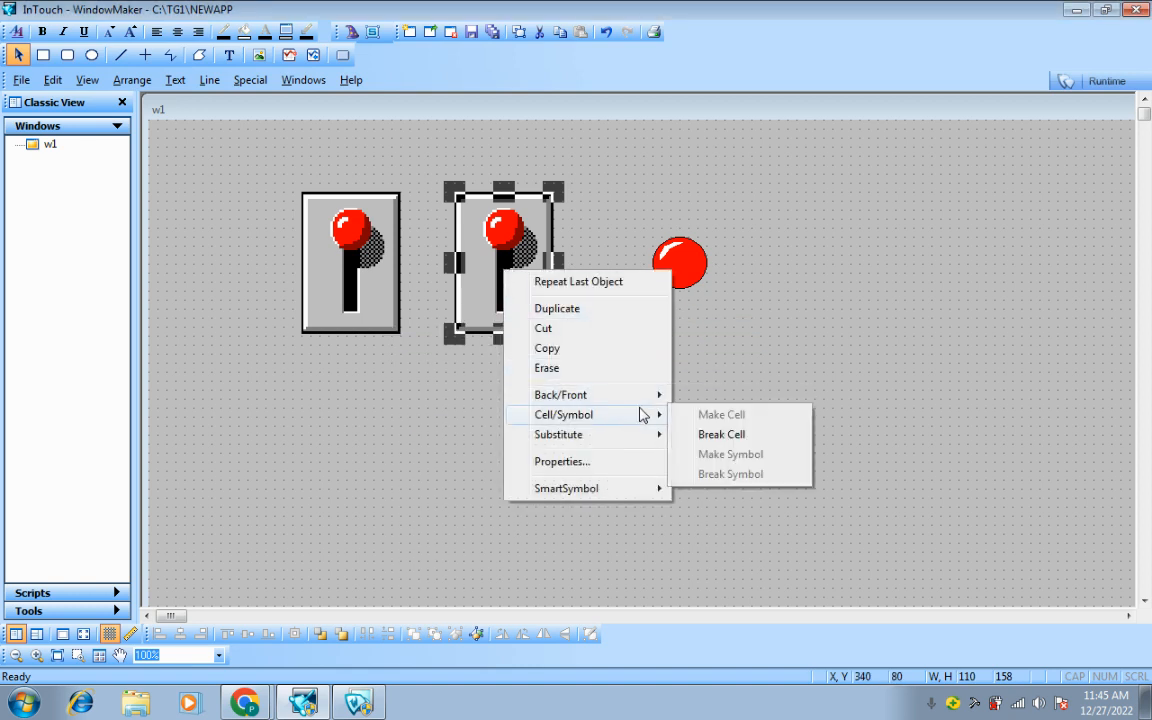
left_click(708, 435)
Give the original switch's bitmap a Disable link with the expression vv1==1 and the disabled state On.
double_click(499, 301)
left_click(485, 404)
left_click(486, 404)
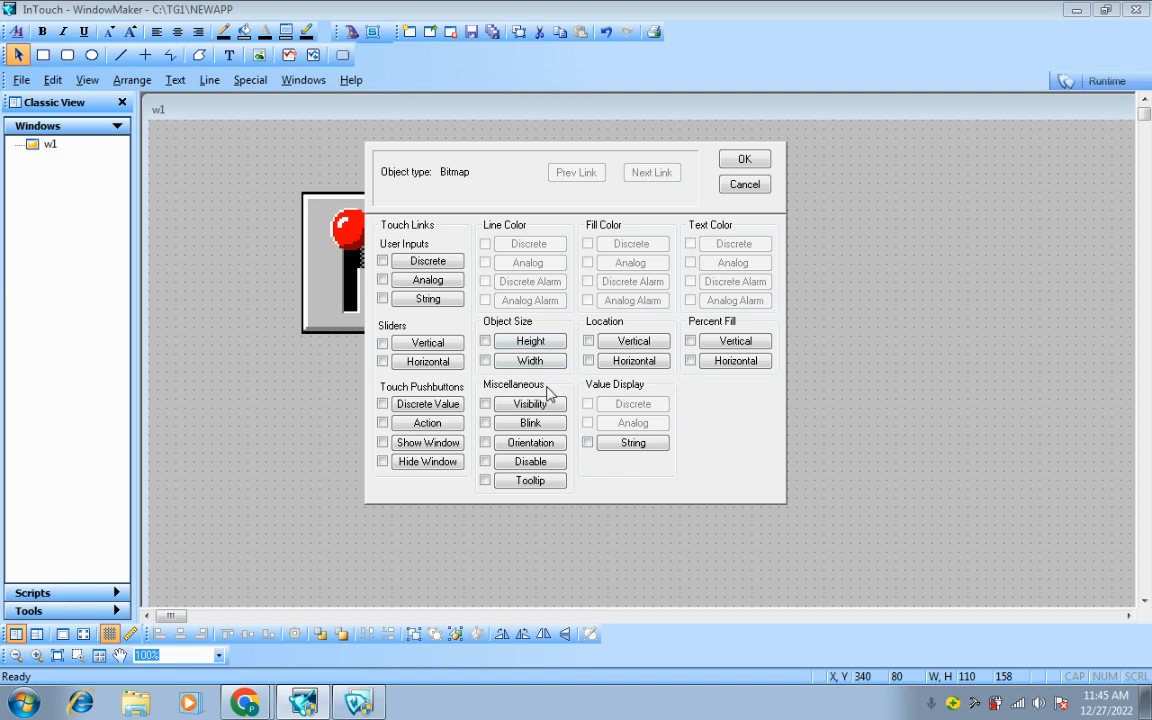
left_click(537, 466)
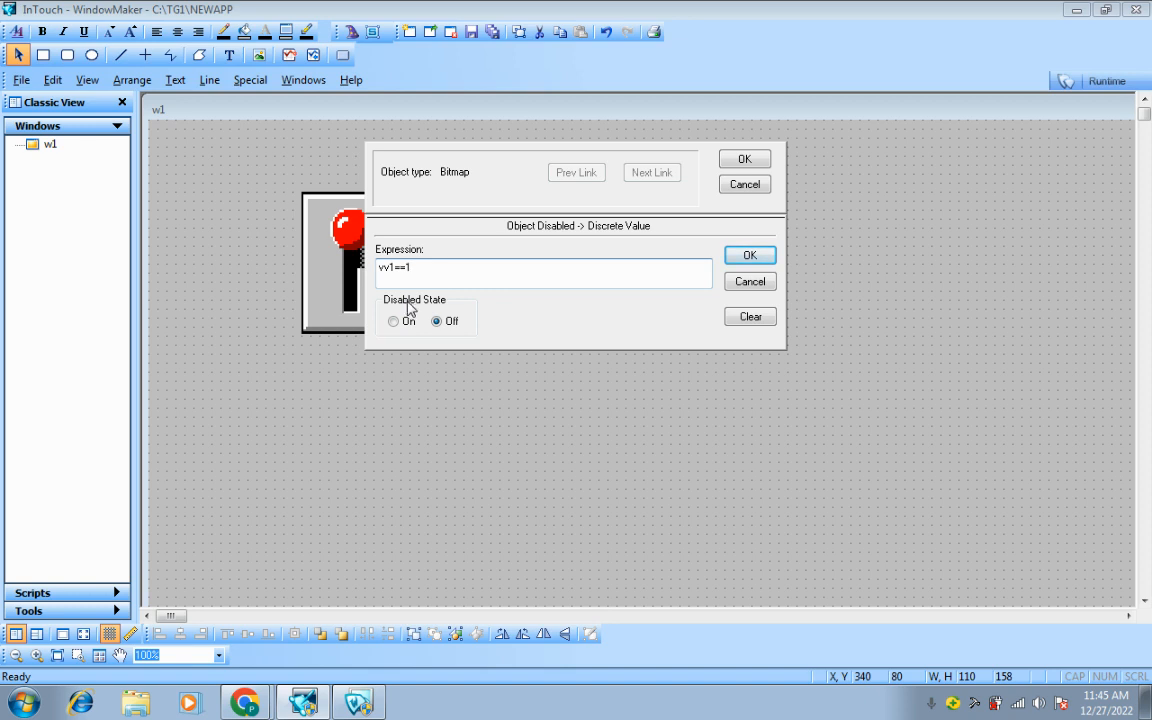
left_click(406, 322)
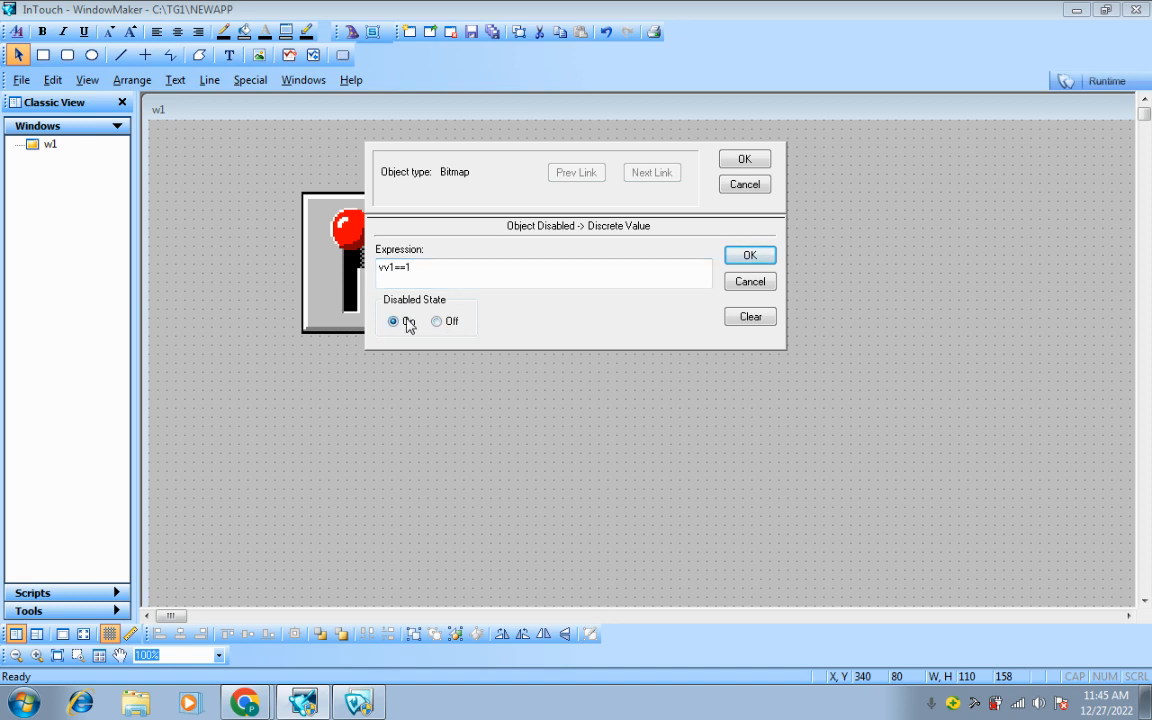
left_click(749, 256)
left_click(744, 160)
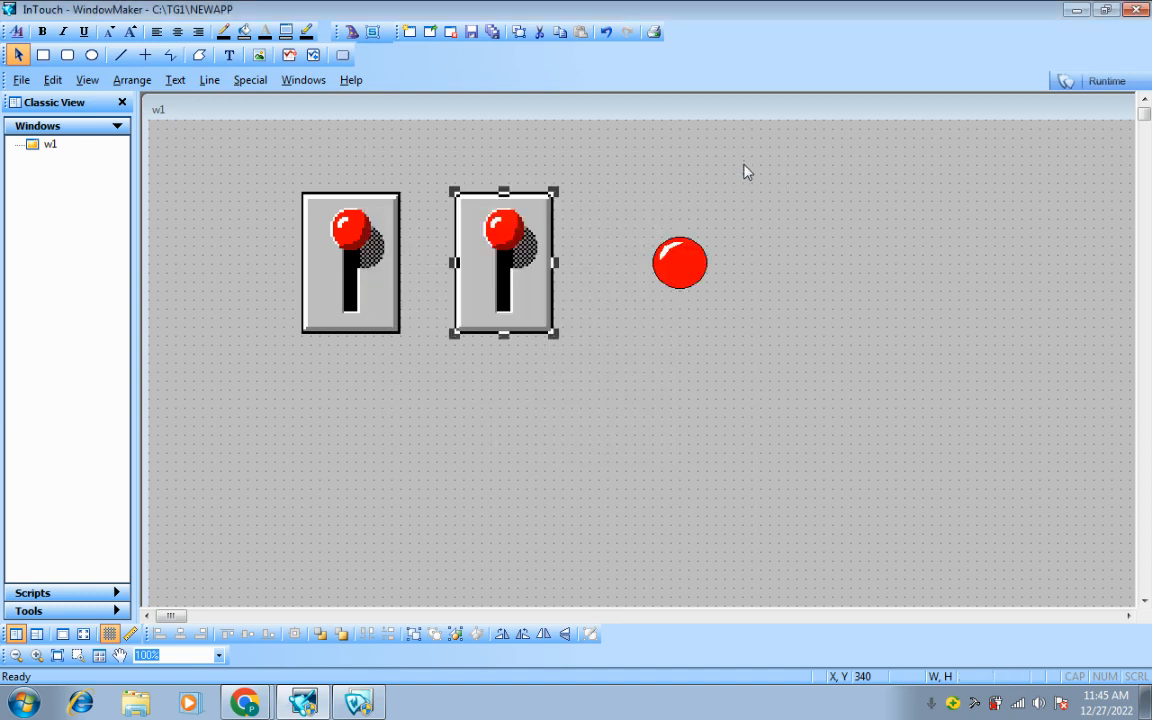
Restart the runtime, toggle the switch next to the light to test disabling, then return to development and close WindowViewer.
left_click(506, 598)
right_click(376, 710)
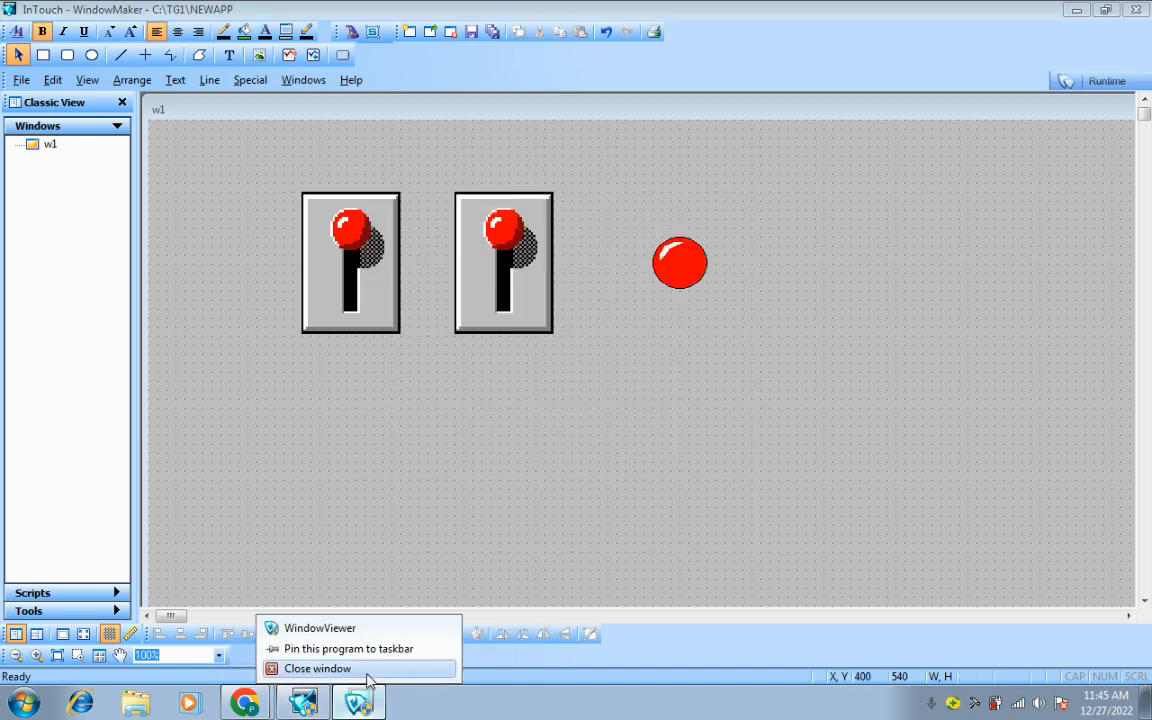
left_click(368, 679)
left_click(1085, 80)
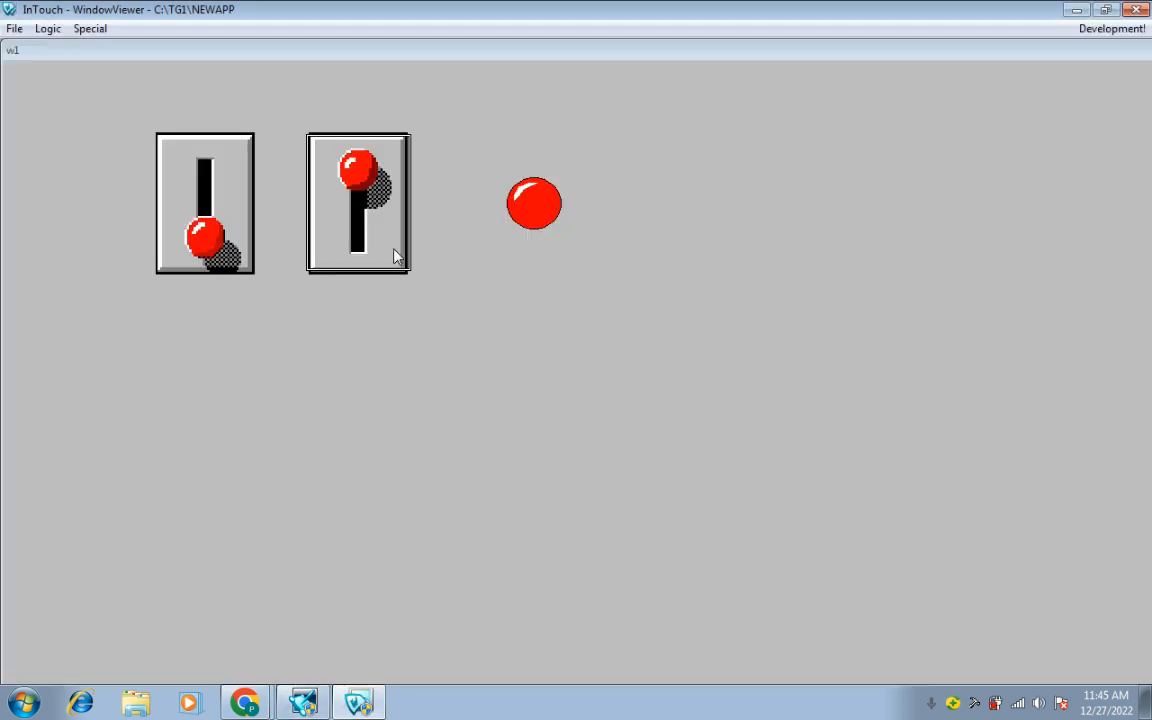
left_click(379, 229)
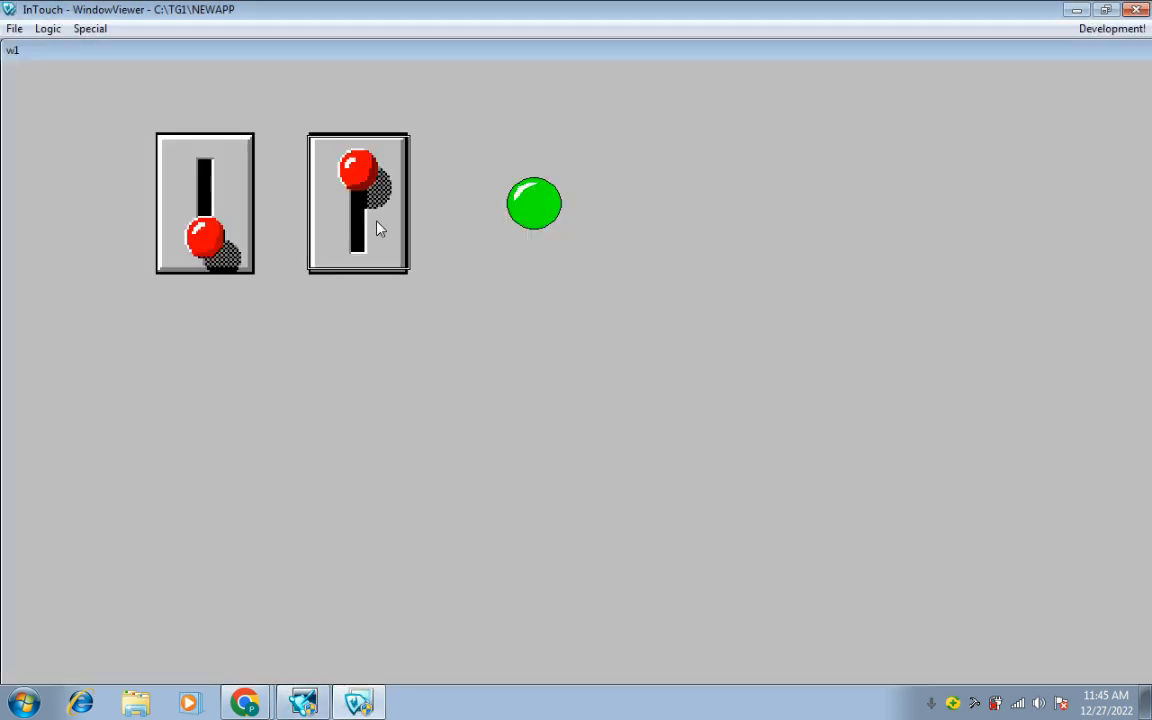
left_click(1115, 28)
right_click(358, 704)
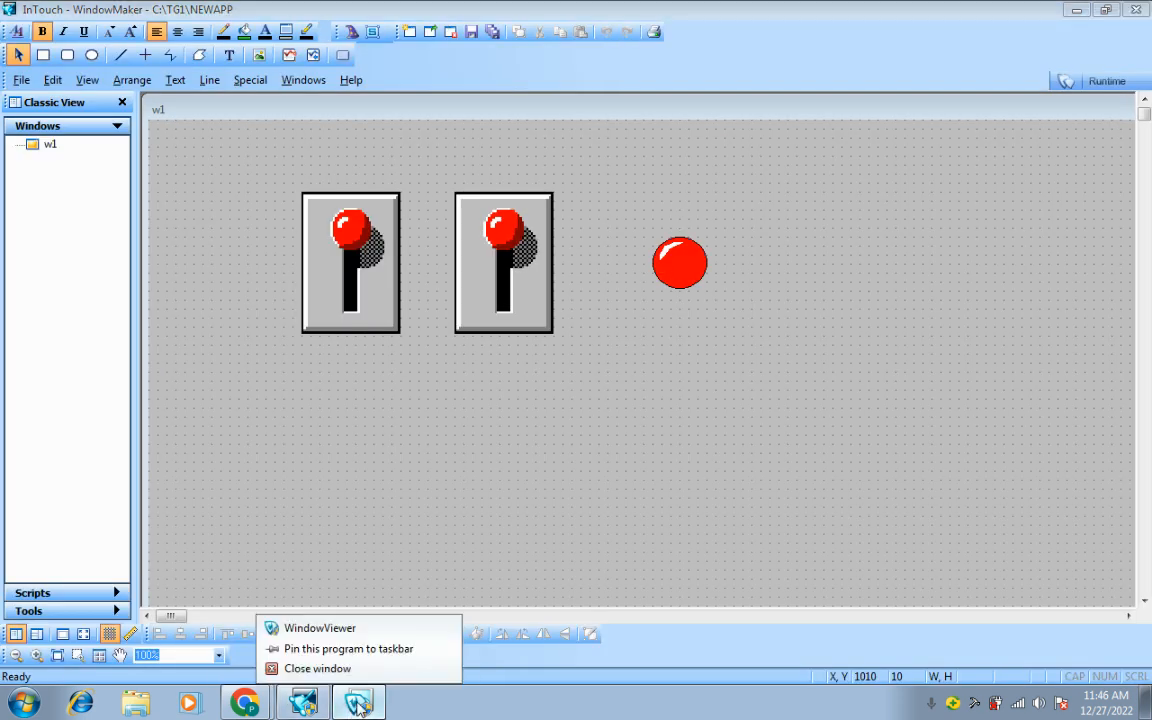
left_click(365, 669)
Erase all the component pieces of the broken-apart original switch next to the light.
left_click_drag(444, 163, 532, 198)
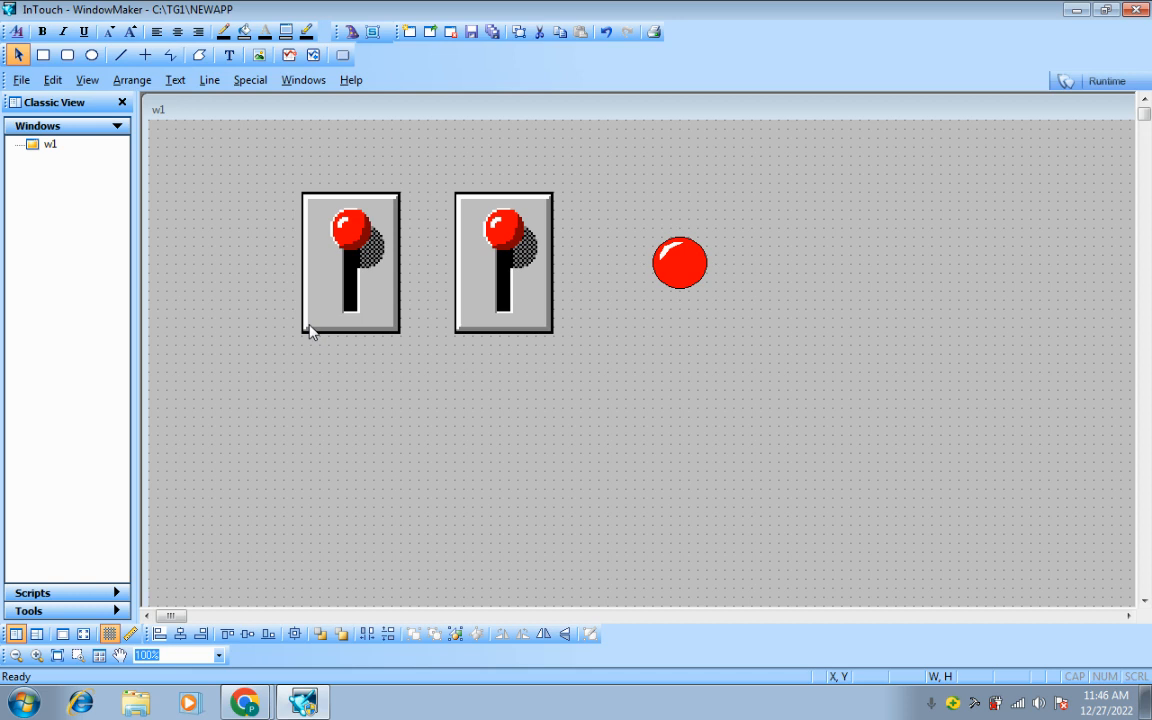
left_click(340, 320)
left_click(502, 318)
right_click(502, 314)
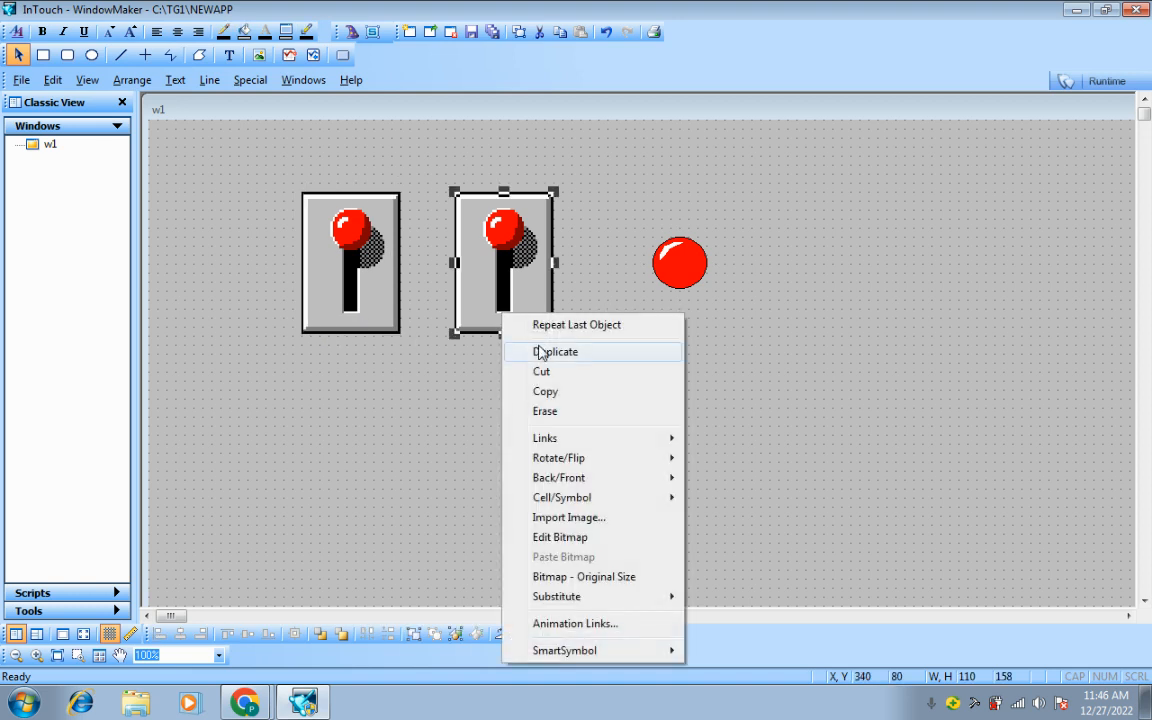
left_click(545, 411)
left_click(509, 301)
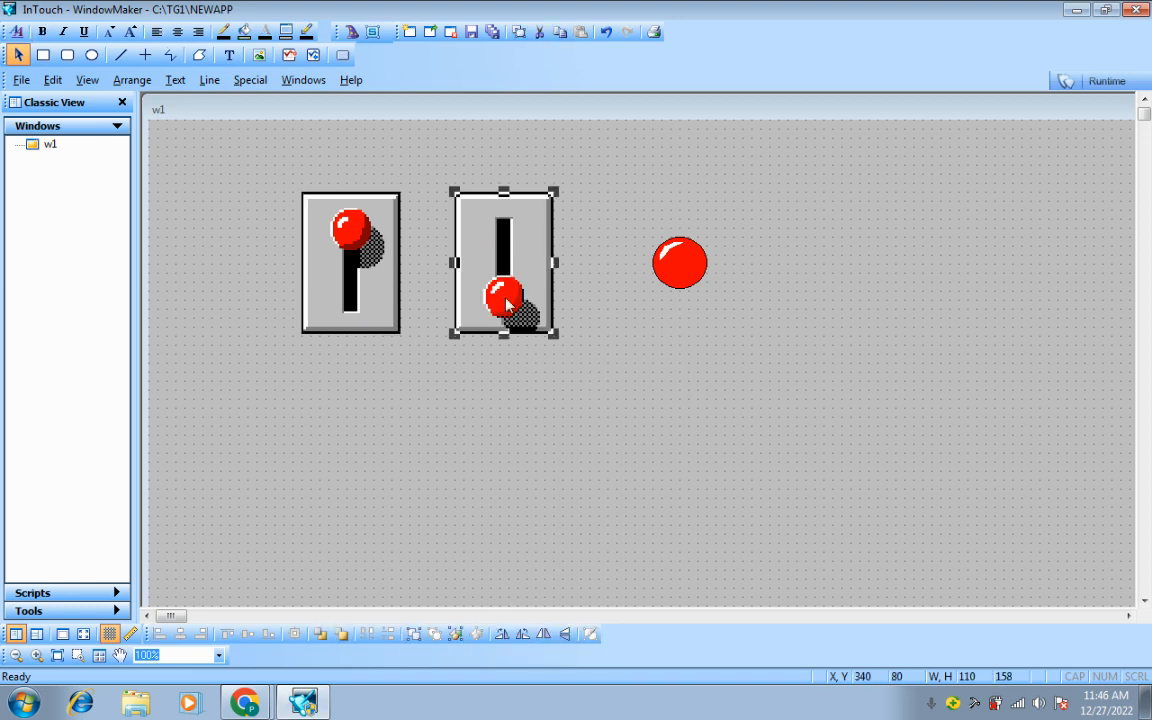
right_click(508, 299)
left_click(548, 396)
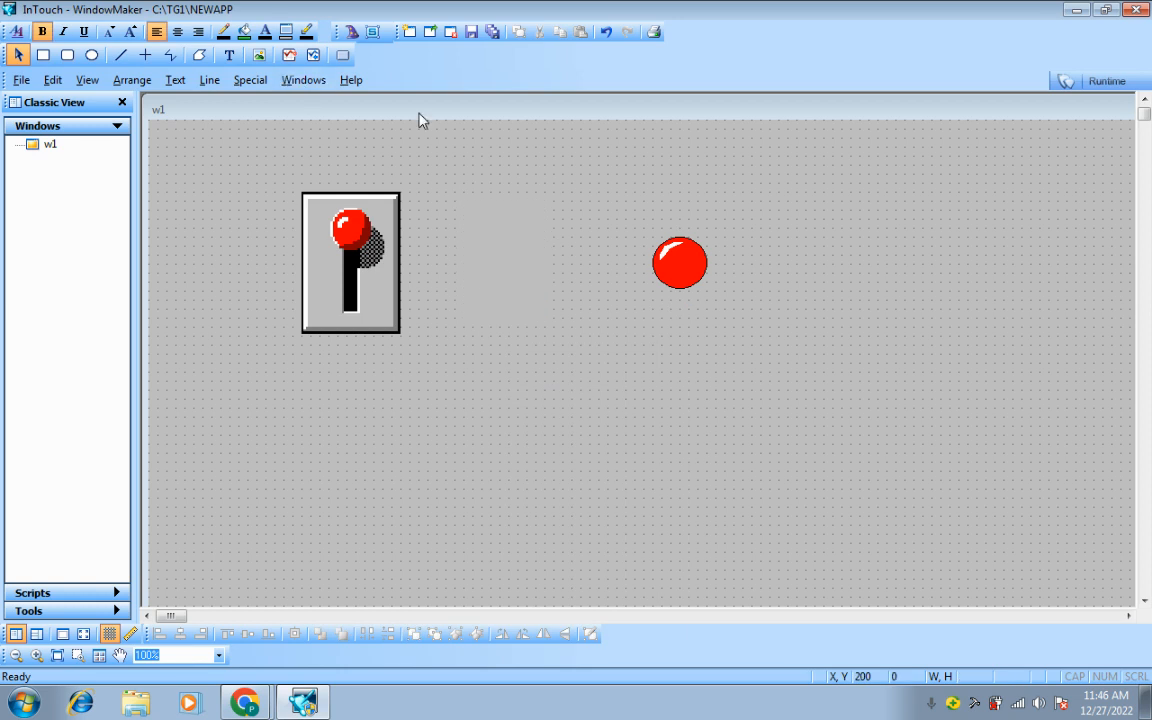
left_click(506, 247)
right_click(506, 247)
left_click(548, 334)
right_click(504, 275)
left_click(542, 368)
Draw a button about 150 by 150 between the remaining switch and the light, and give it a Discrete user input link to v1.
left_click(342, 55)
left_click_drag(455, 220, 591, 351)
double_click(535, 288)
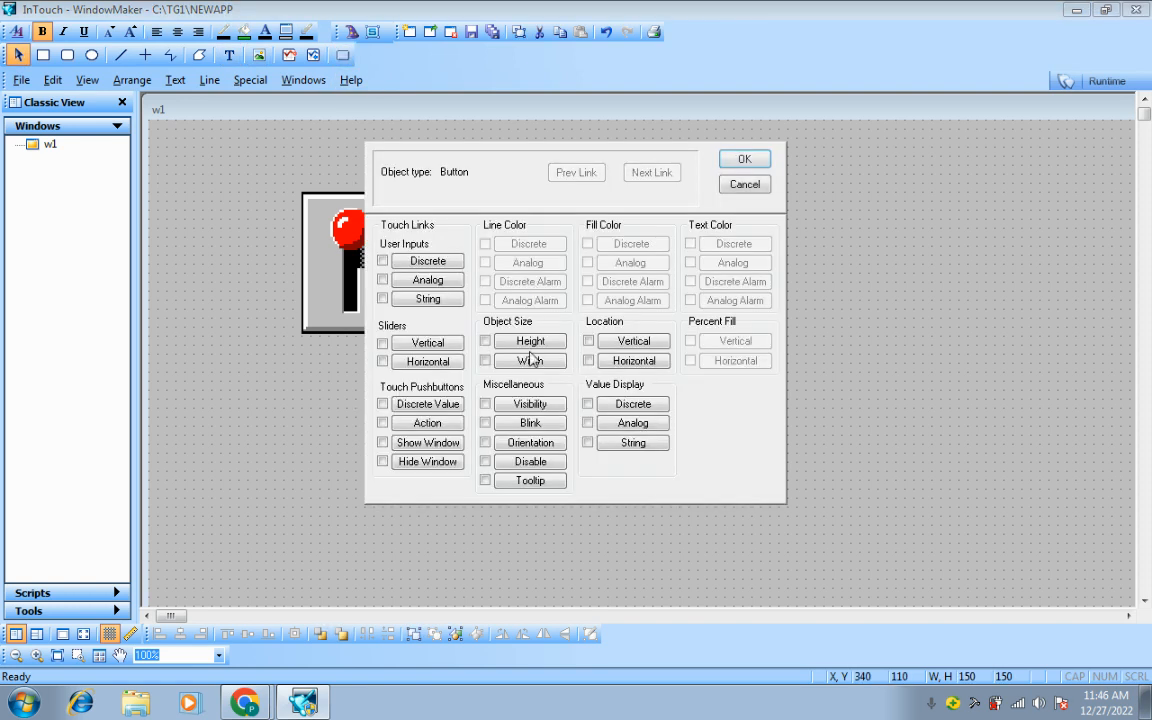
left_click(428, 261)
type("v1")
left_click(750, 258)
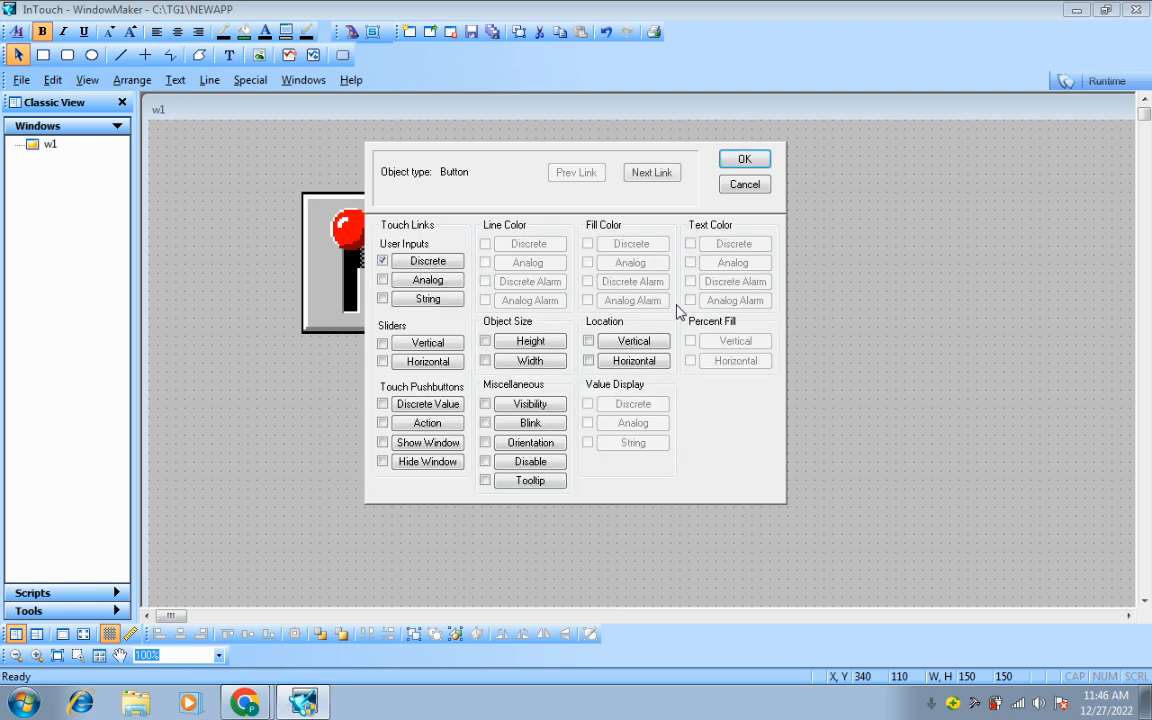
Give the new button a Disable link with the expression vv1==1 and the disabled state On.
left_click(530, 461)
left_click(463, 279)
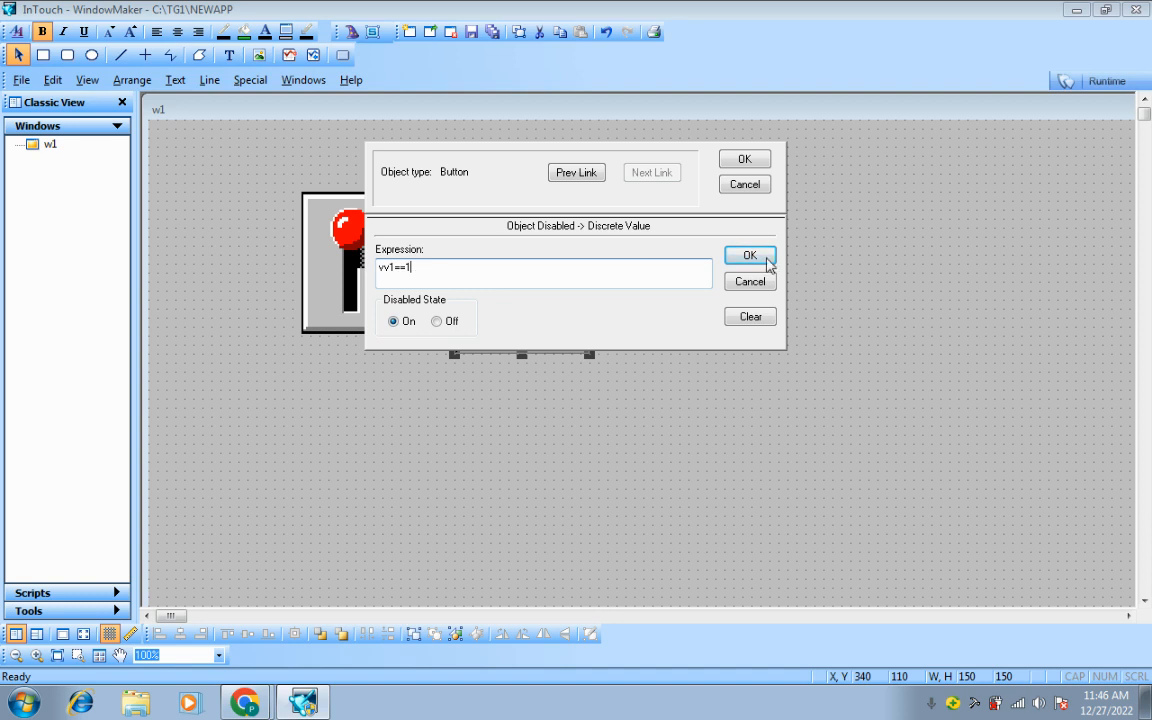
left_click(750, 256)
left_click(744, 159)
left_click(676, 522)
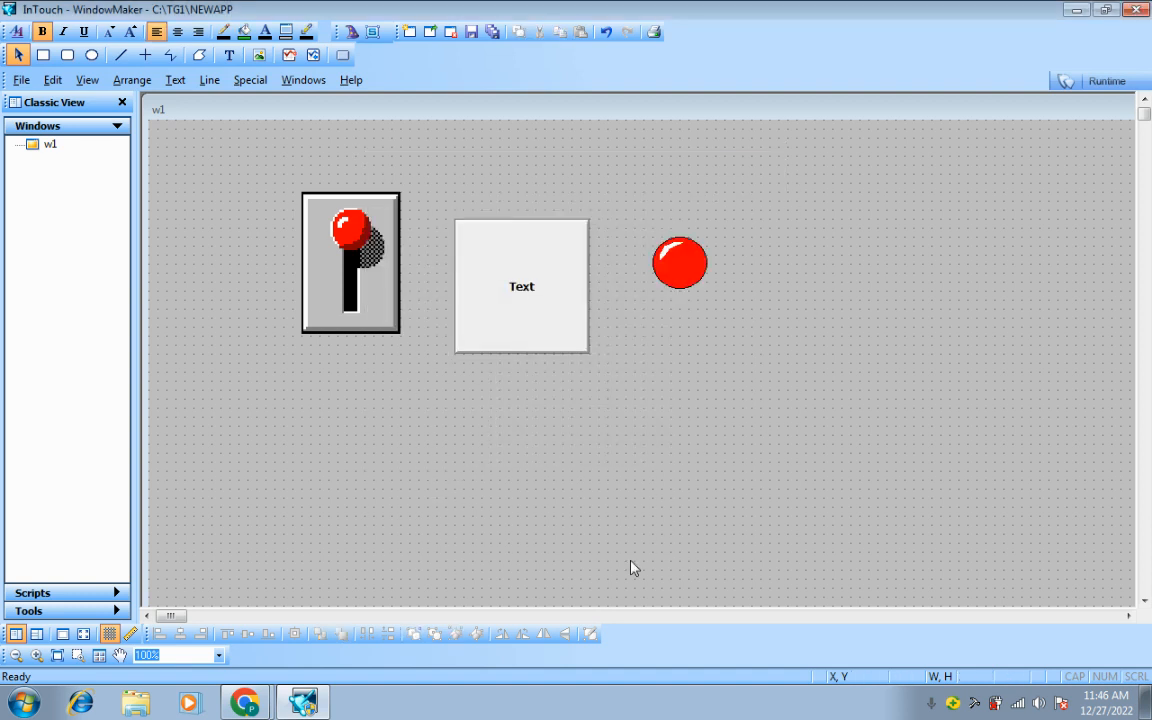
Start the runtime and set the button to On and Off several times to test its control of the light.
left_click(1100, 81)
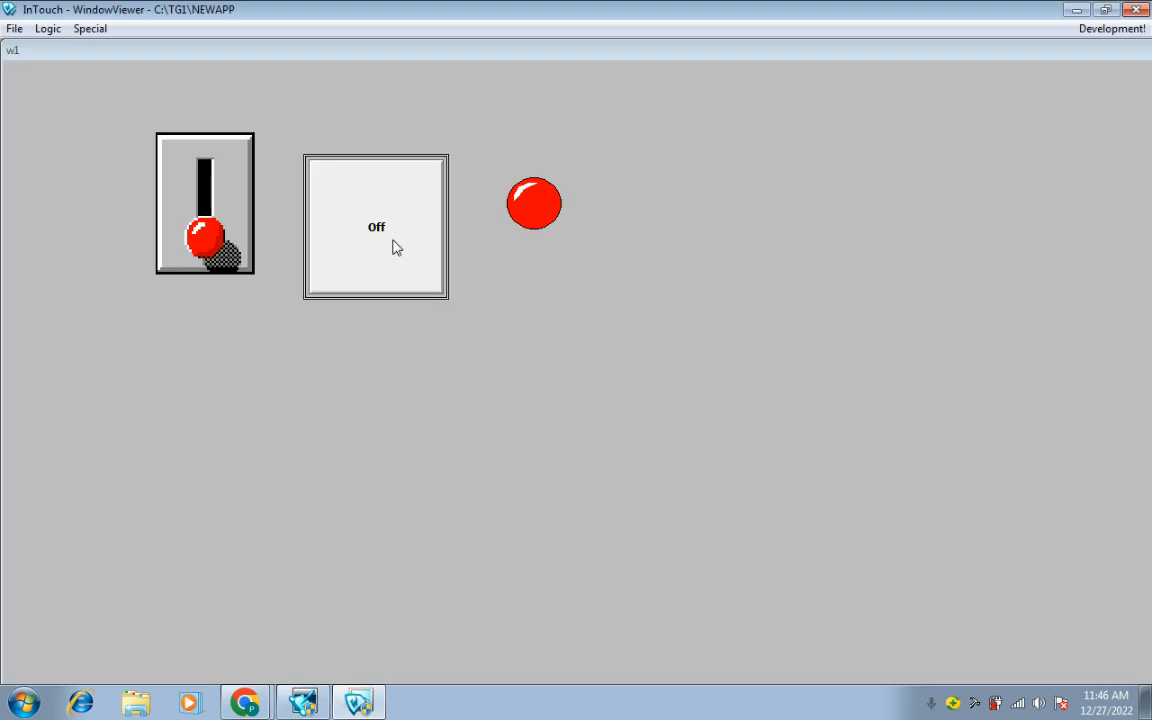
left_click(395, 247)
left_click(543, 208)
left_click(437, 245)
left_click(330, 205)
left_click(345, 224)
left_click(474, 218)
left_click(404, 226)
left_click(342, 206)
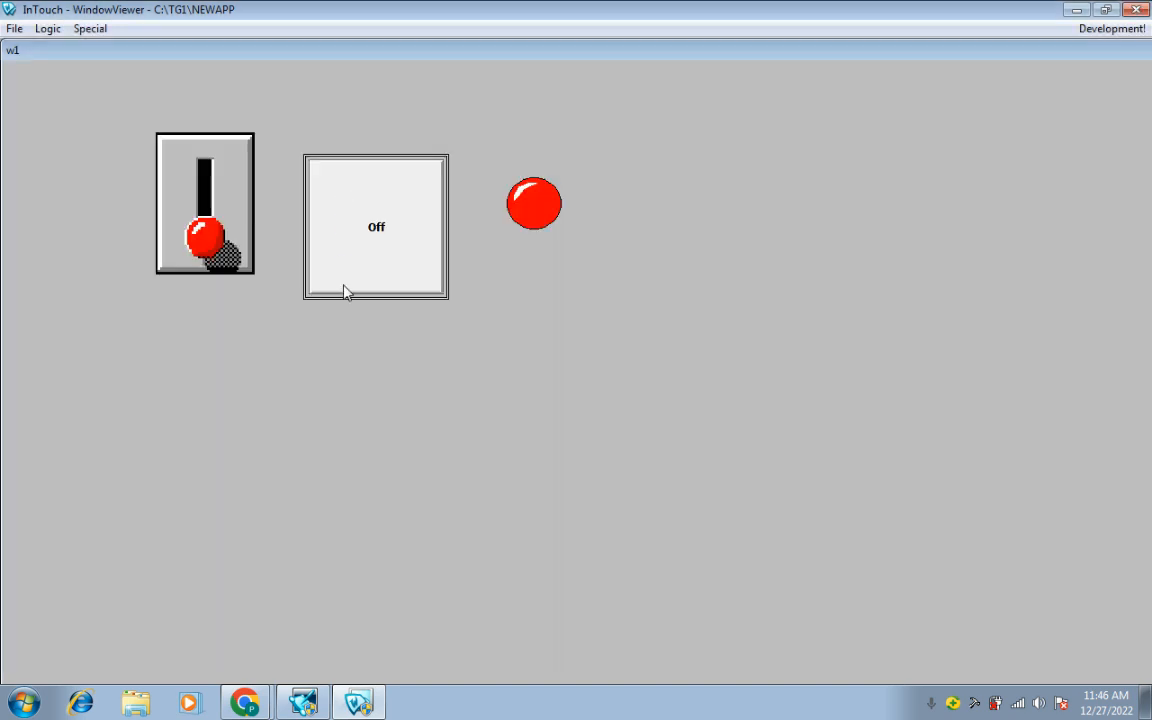
Toggle the disabling switch with the button set to Off and to On, testing the lock, and set the button back to Off.
left_click(213, 245)
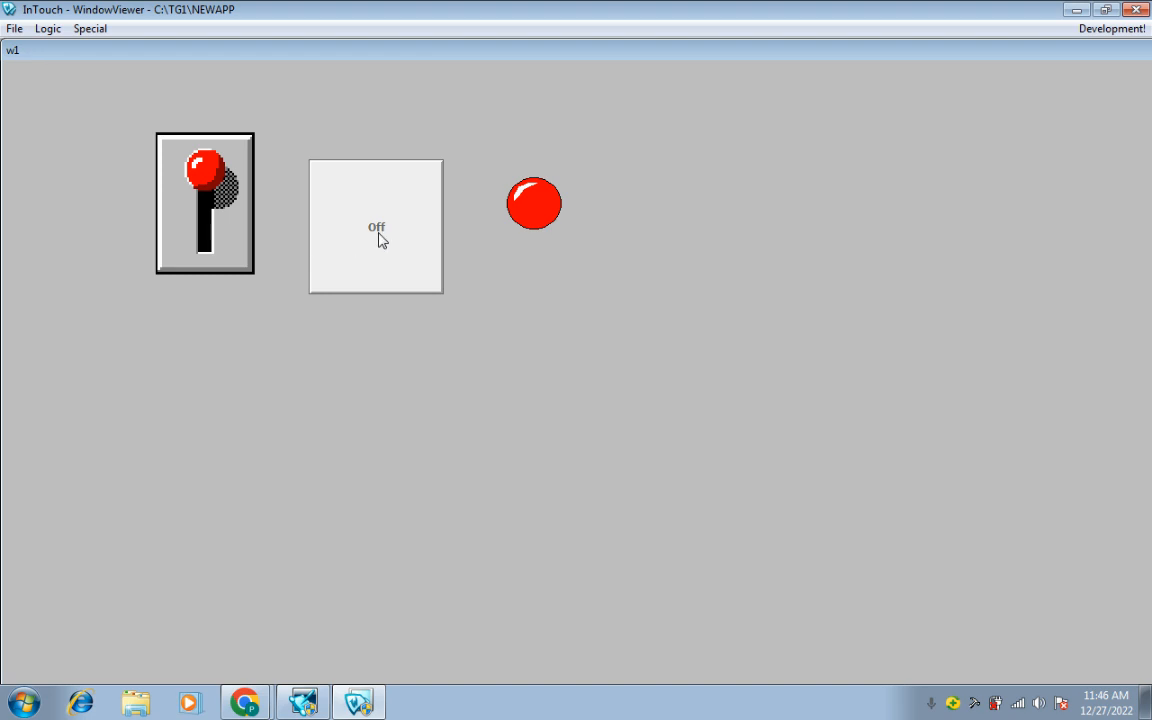
left_click(231, 221)
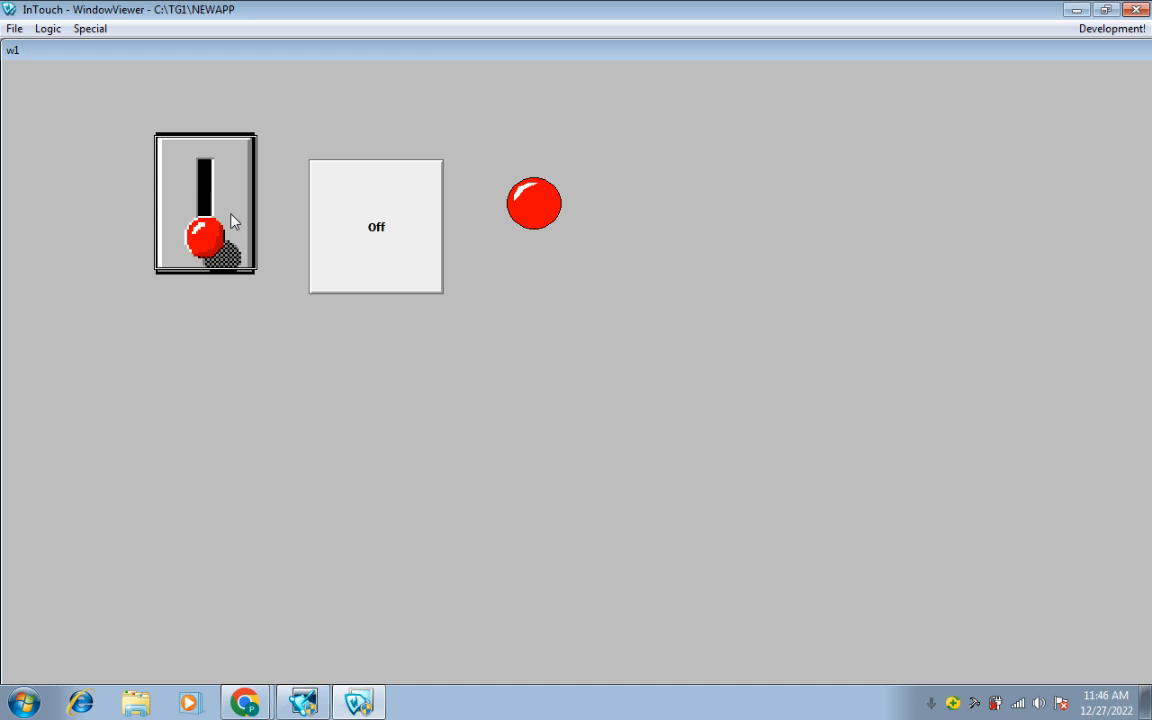
left_click(362, 222)
left_click(450, 205)
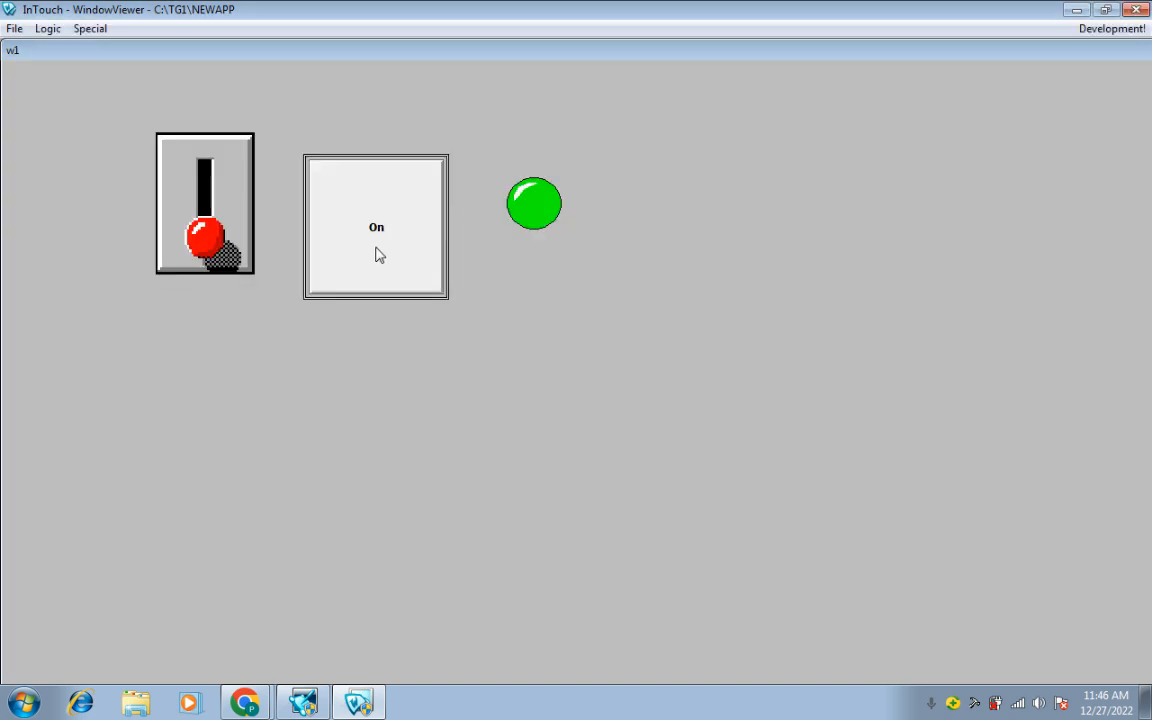
left_click(232, 242)
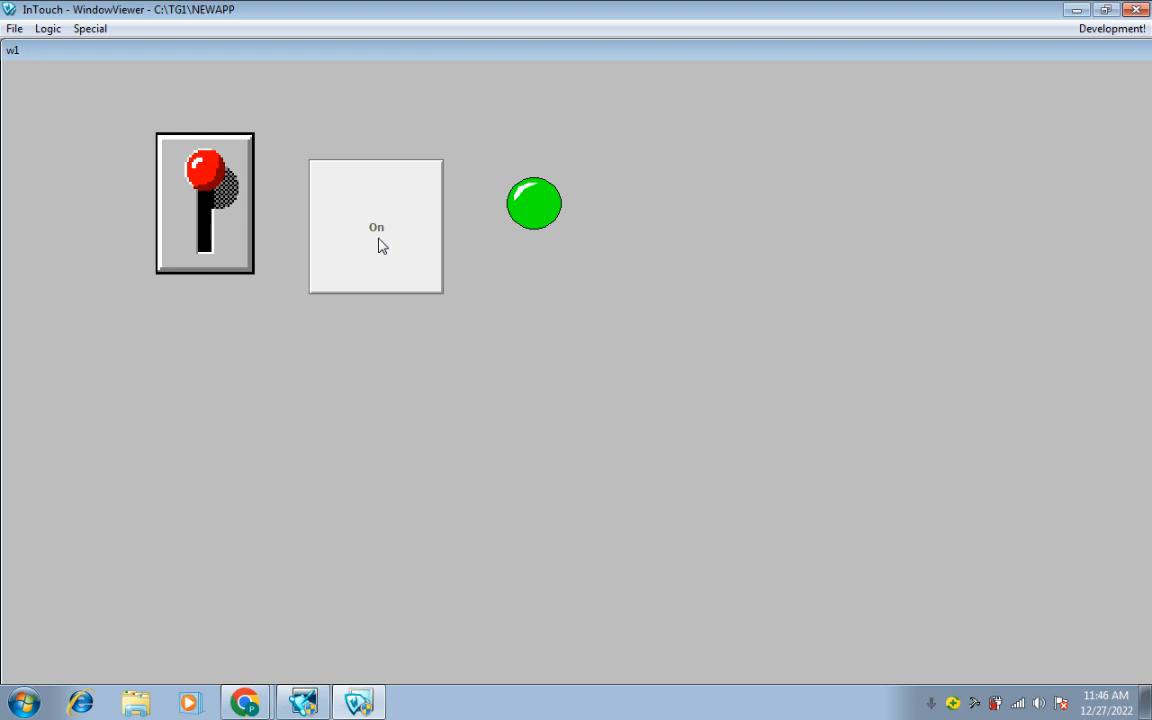
left_click(222, 248)
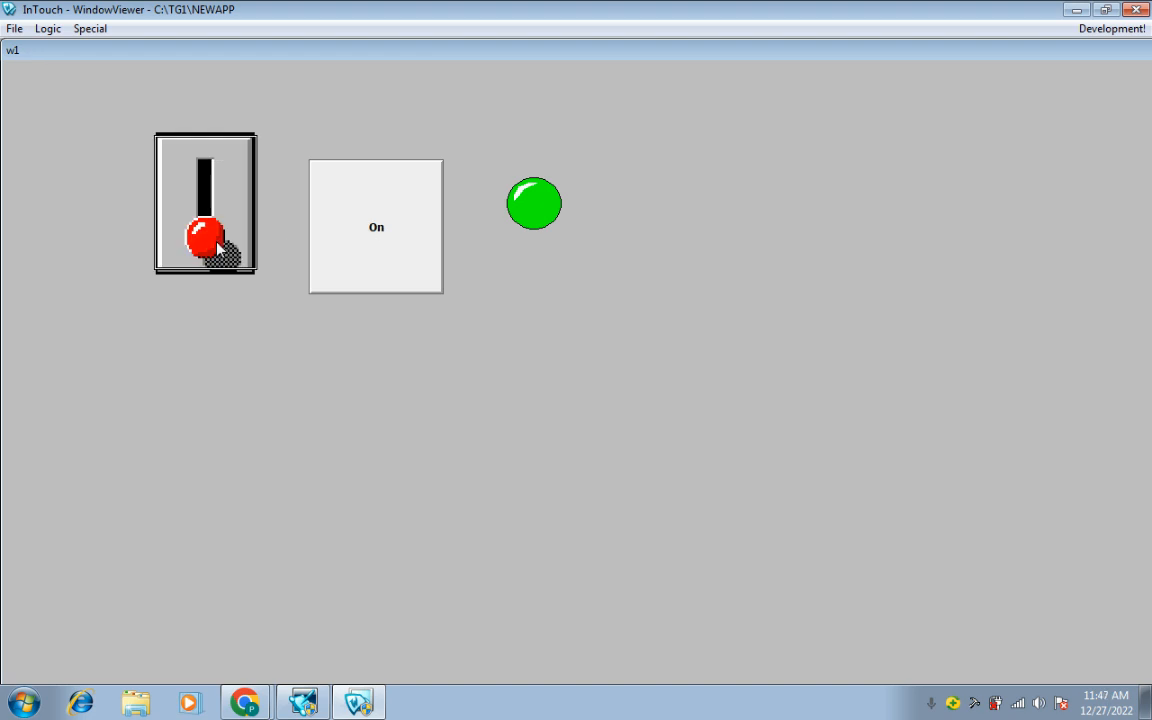
left_click(340, 243)
left_click(315, 222)
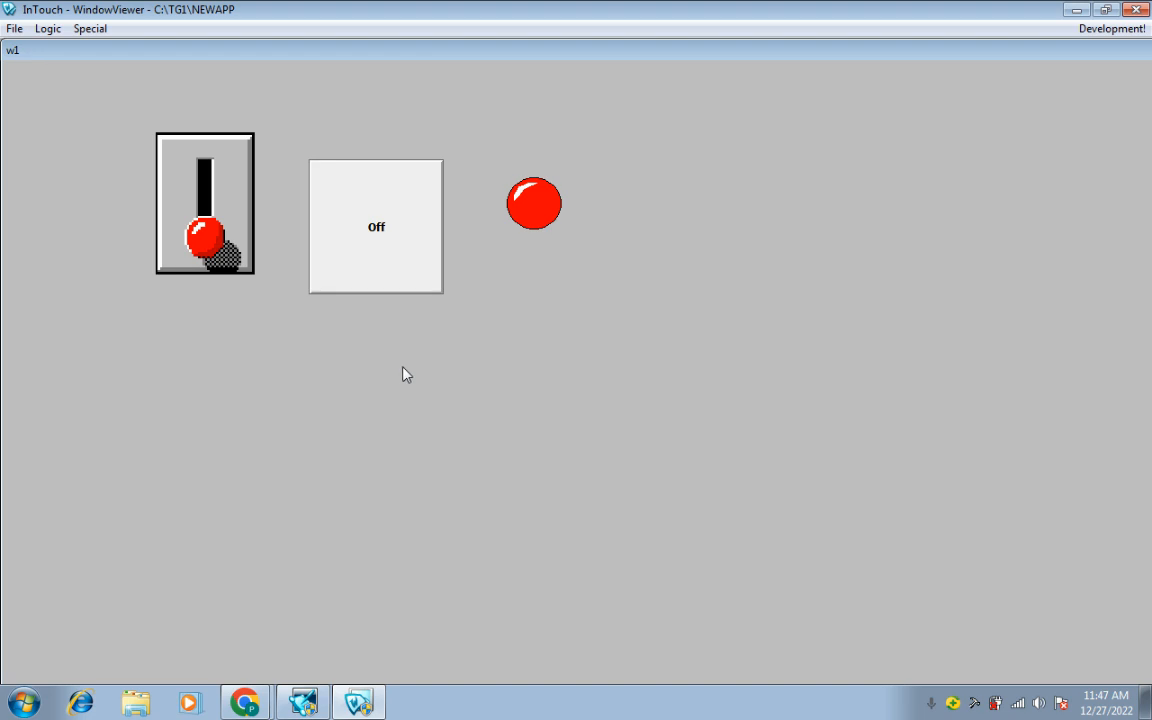
Retest the button with On and Off values, turn the disabling switch on, and return to development.
left_click(361, 225)
left_click(444, 212)
left_click(408, 230)
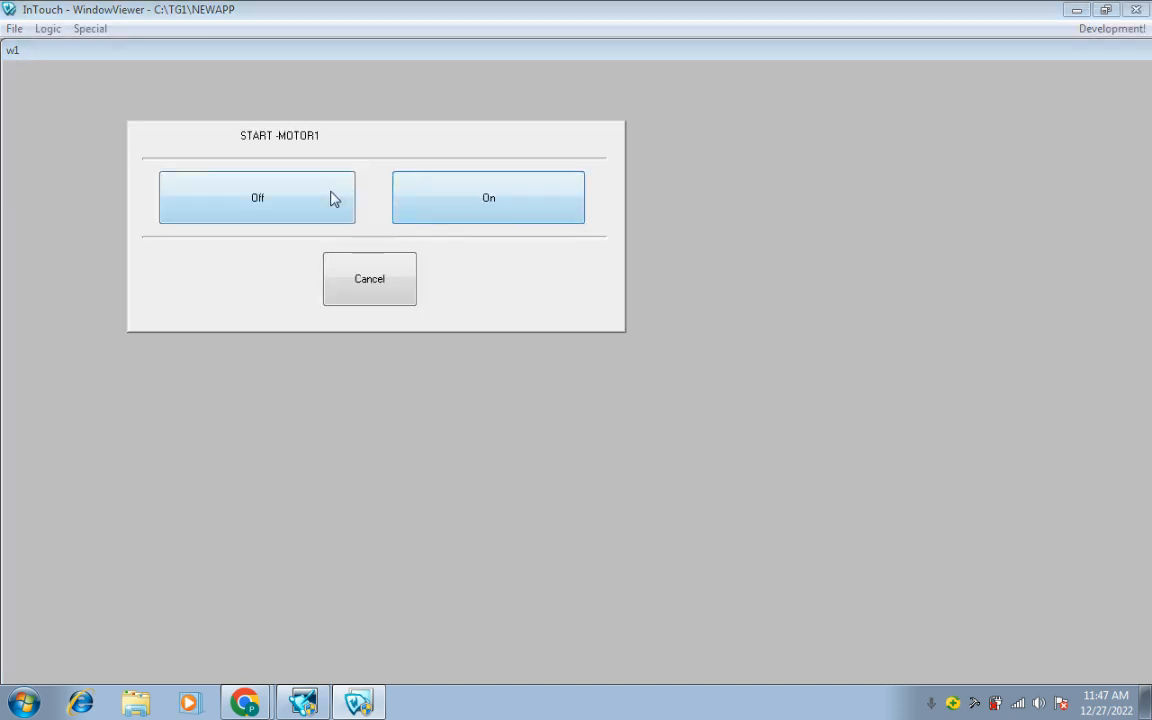
left_click(268, 215)
left_click(368, 239)
left_click(447, 216)
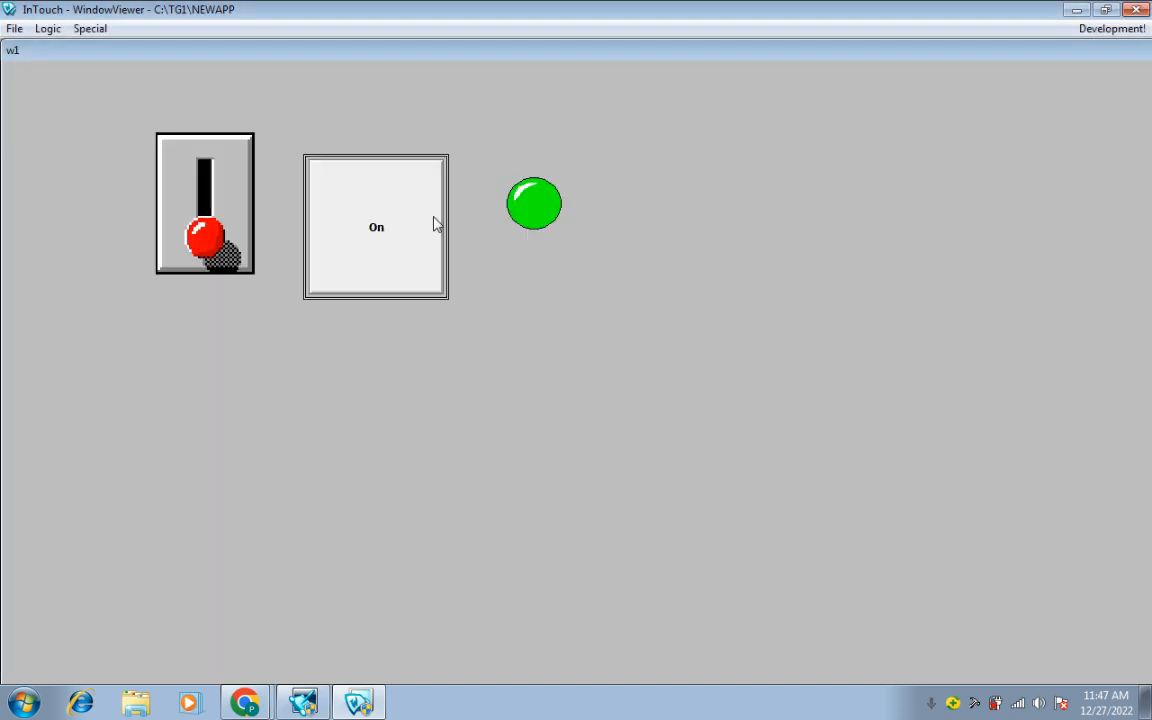
left_click(230, 238)
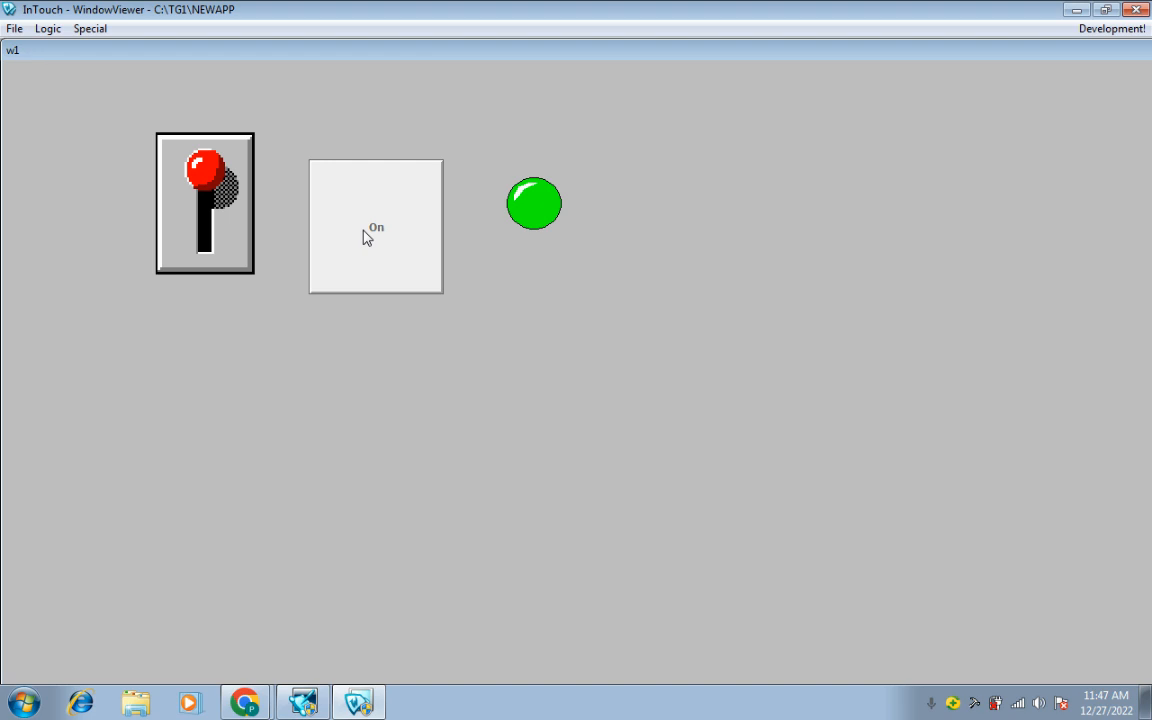
left_click(1118, 30)
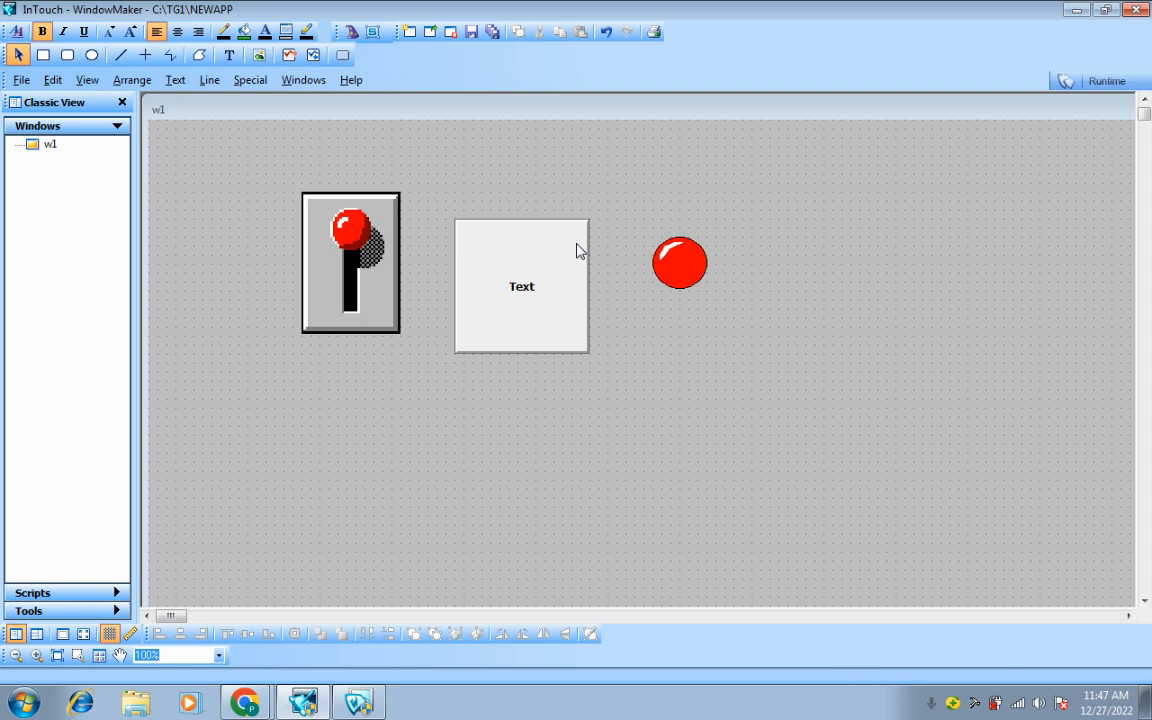
Insert a Vertical Slider wizard below the switch.
left_click(354, 36)
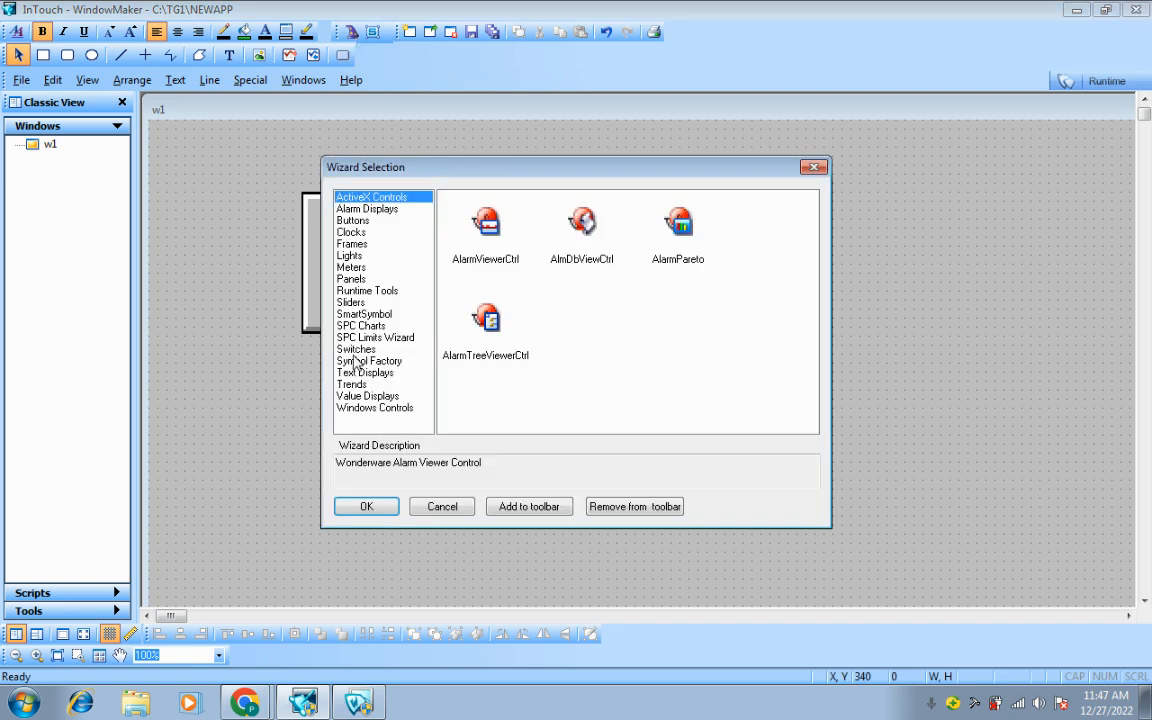
left_click(351, 302)
left_click(478, 270)
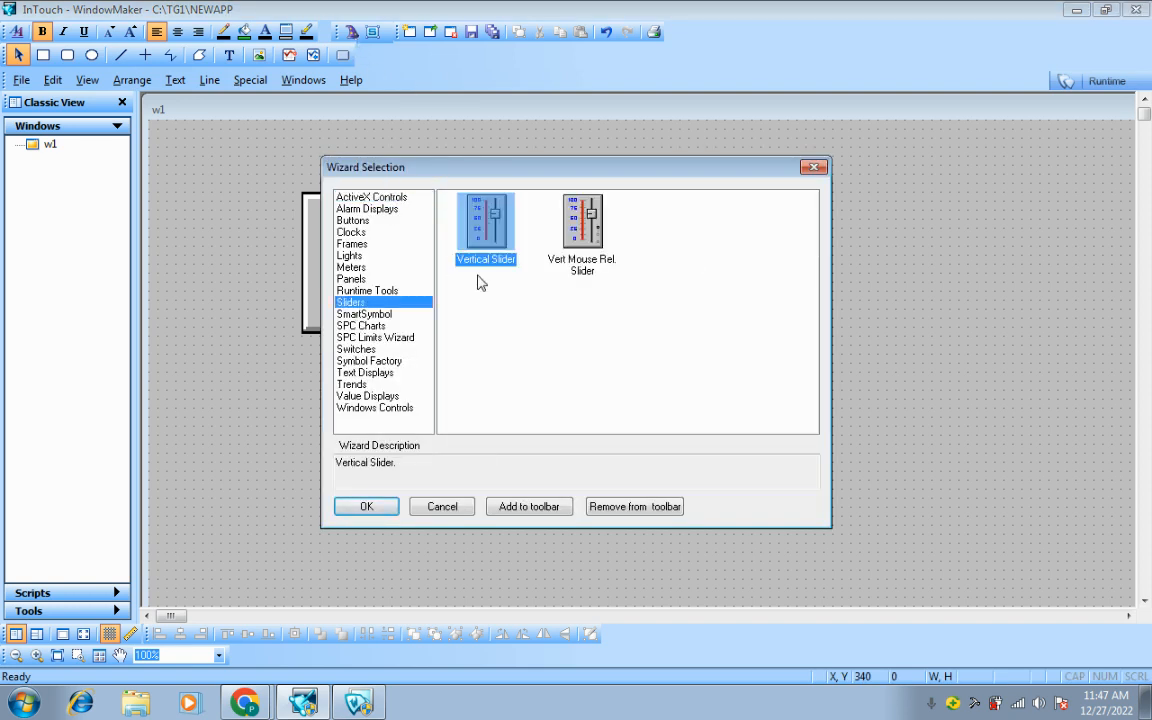
left_click(366, 506)
left_click(298, 411)
Place a duplicate of the slider below the button and draw an ellipse about 90 by 80 below the light.
right_click(336, 434)
left_click(363, 477)
left_click_drag(363, 477, 506, 459)
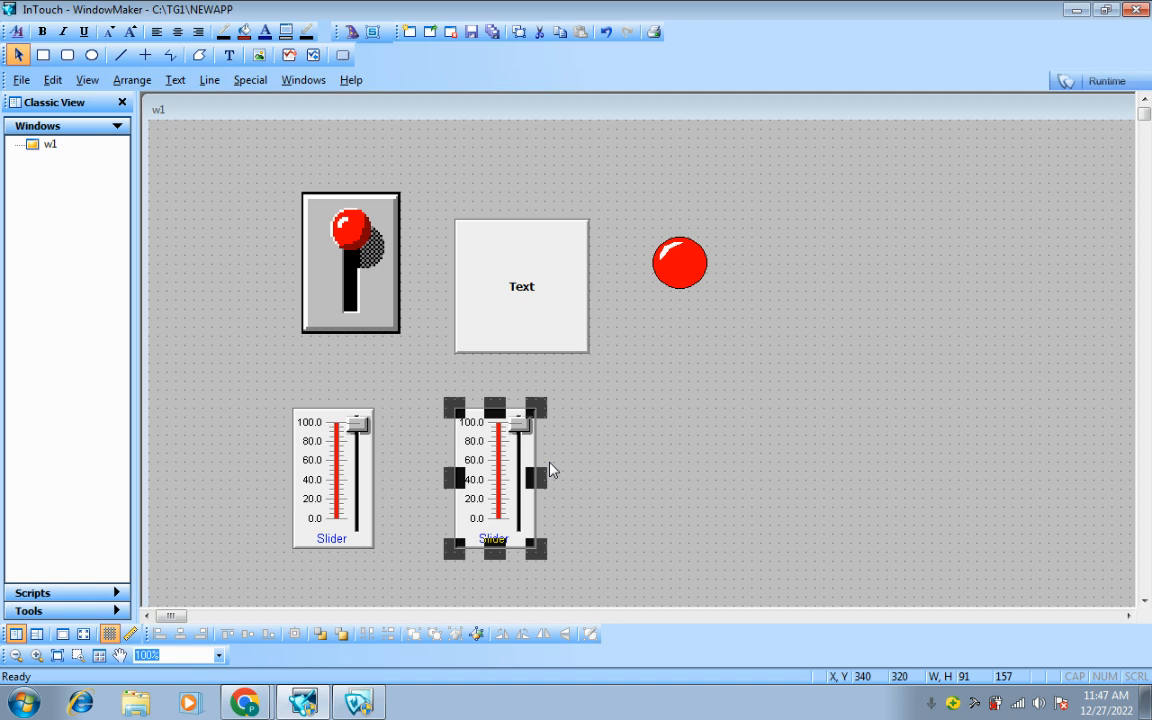
left_click(91, 54)
mouse_move(669, 398)
left_mouse_down()
mouse_move(697, 442)
mouse_move(752, 470)
left_mouse_up()
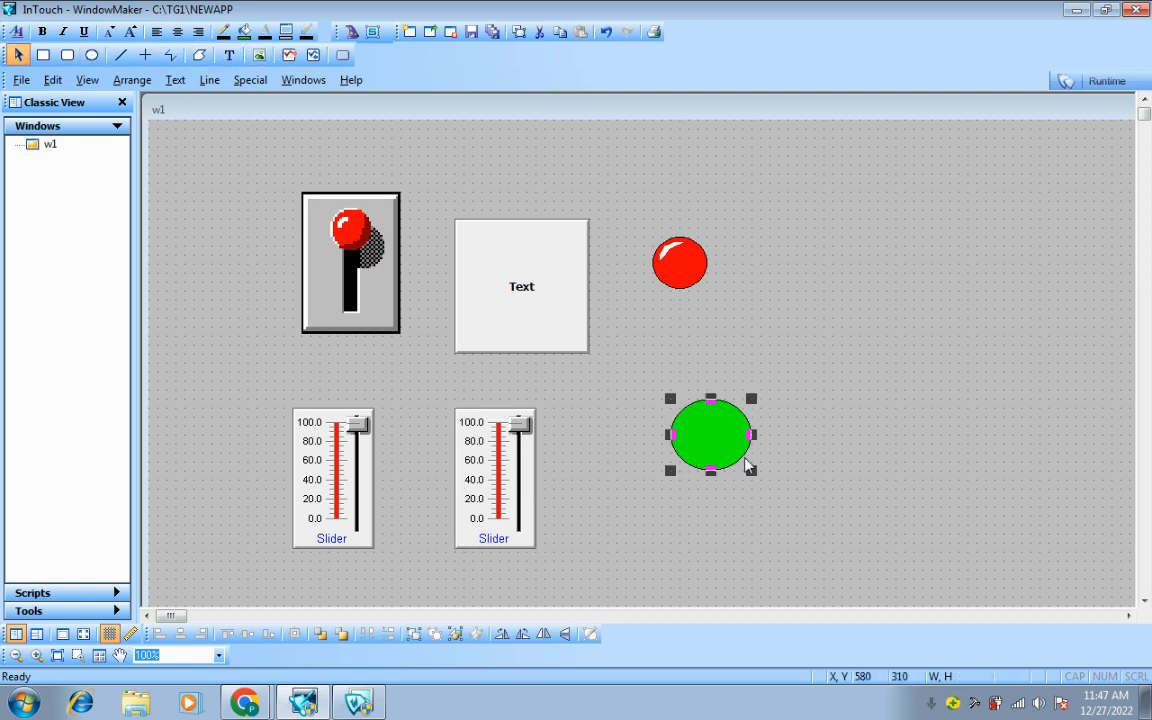
Assign the tagname z1 to the slider below the switch and define it as a Memory Real tag.
double_click(350, 477)
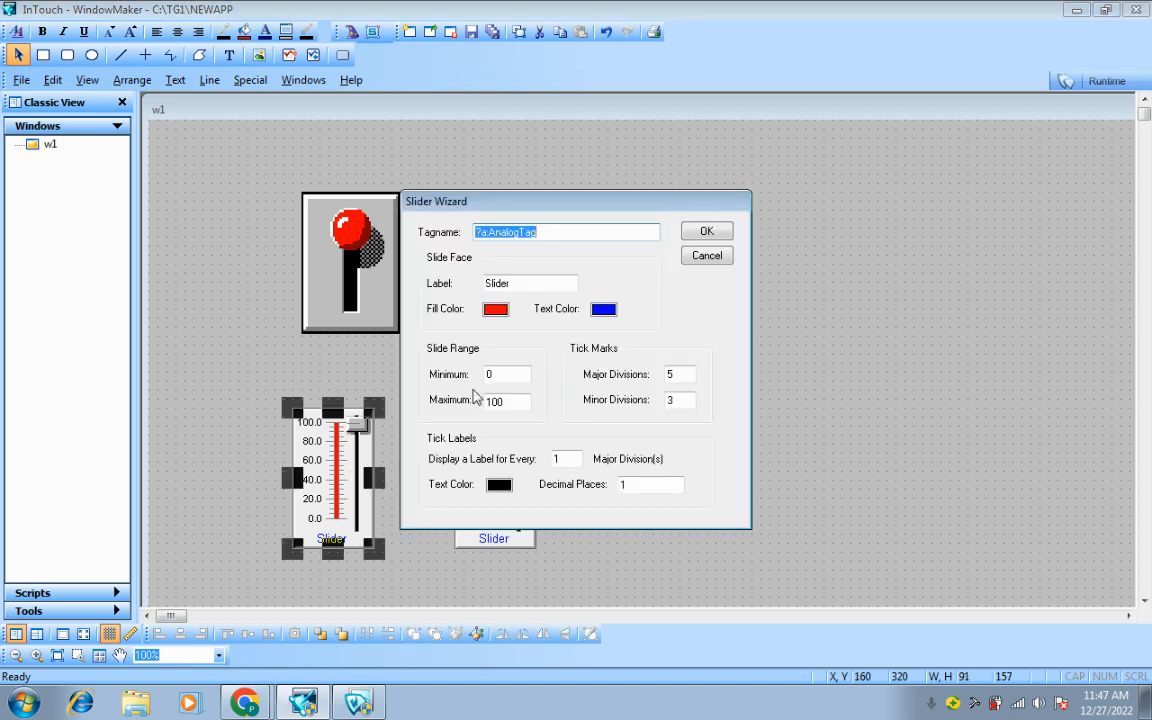
type("z1")
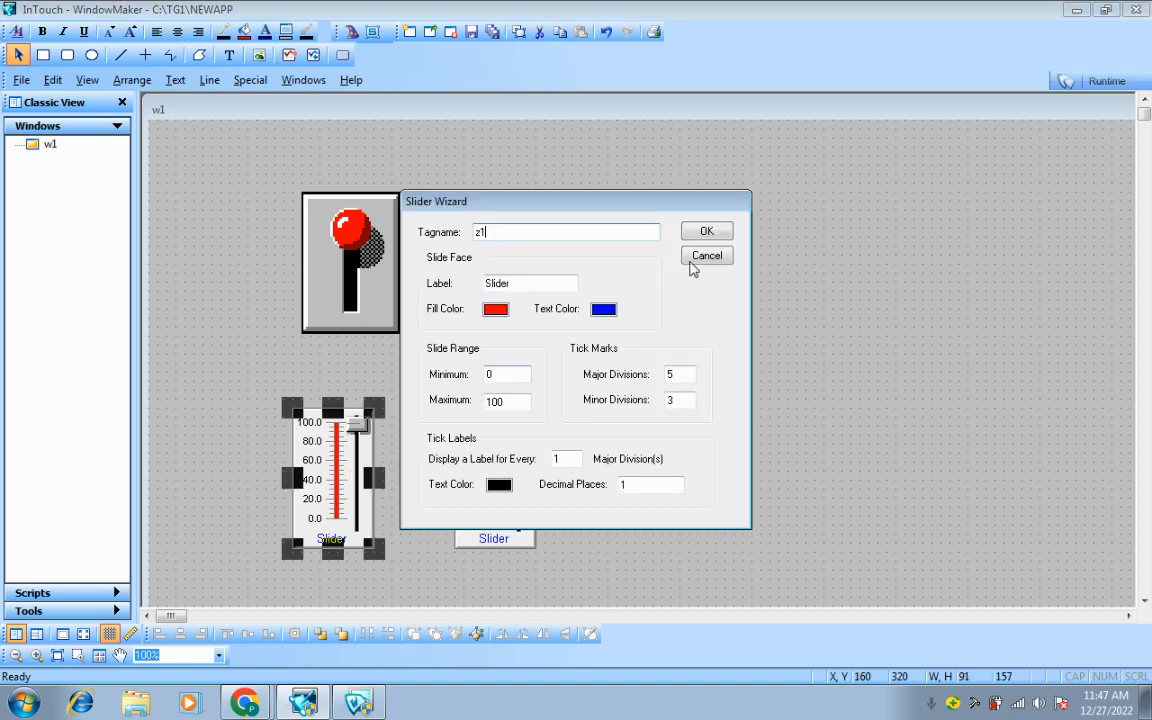
left_click(706, 231)
left_click(548, 391)
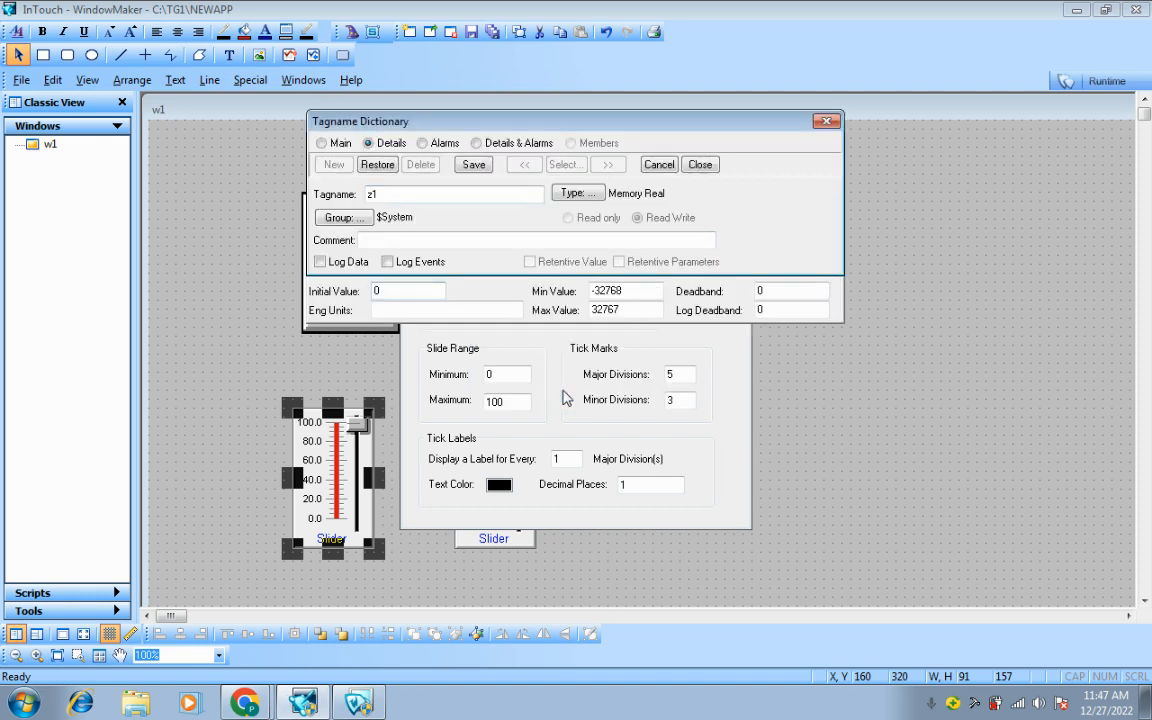
left_click(476, 165)
left_click(699, 165)
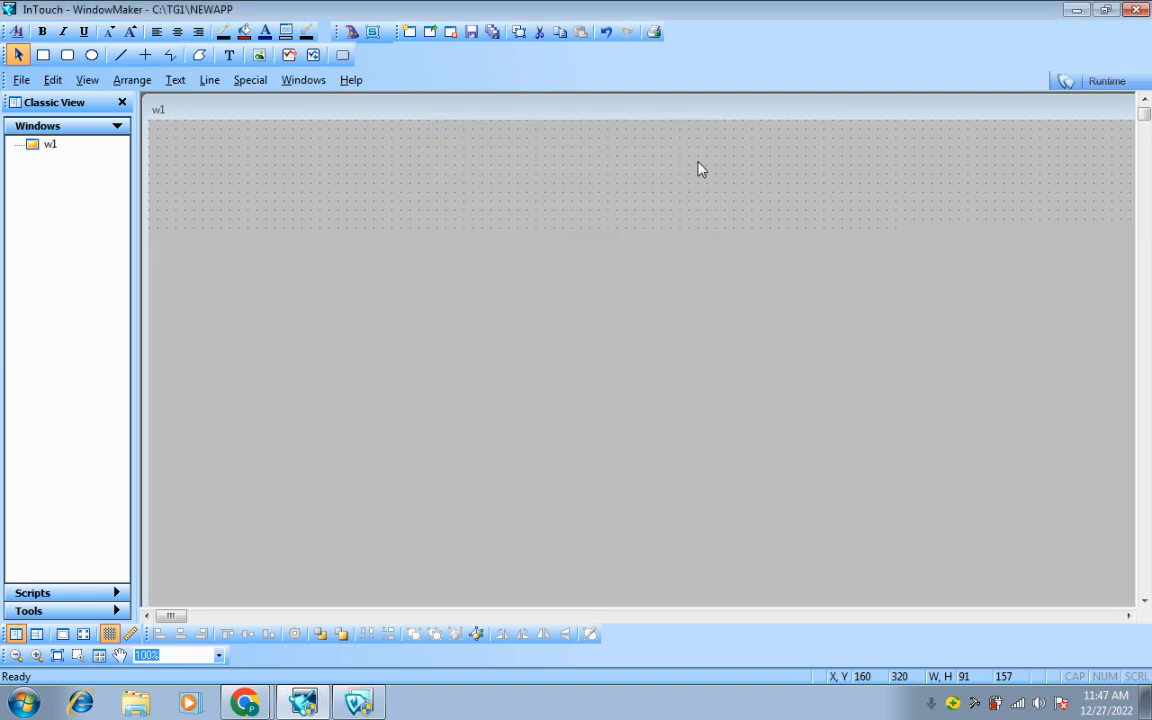
Assign the tagname z2 to the slider below the button and define it as a Memory Real tag.
left_click(512, 474)
double_click(512, 474)
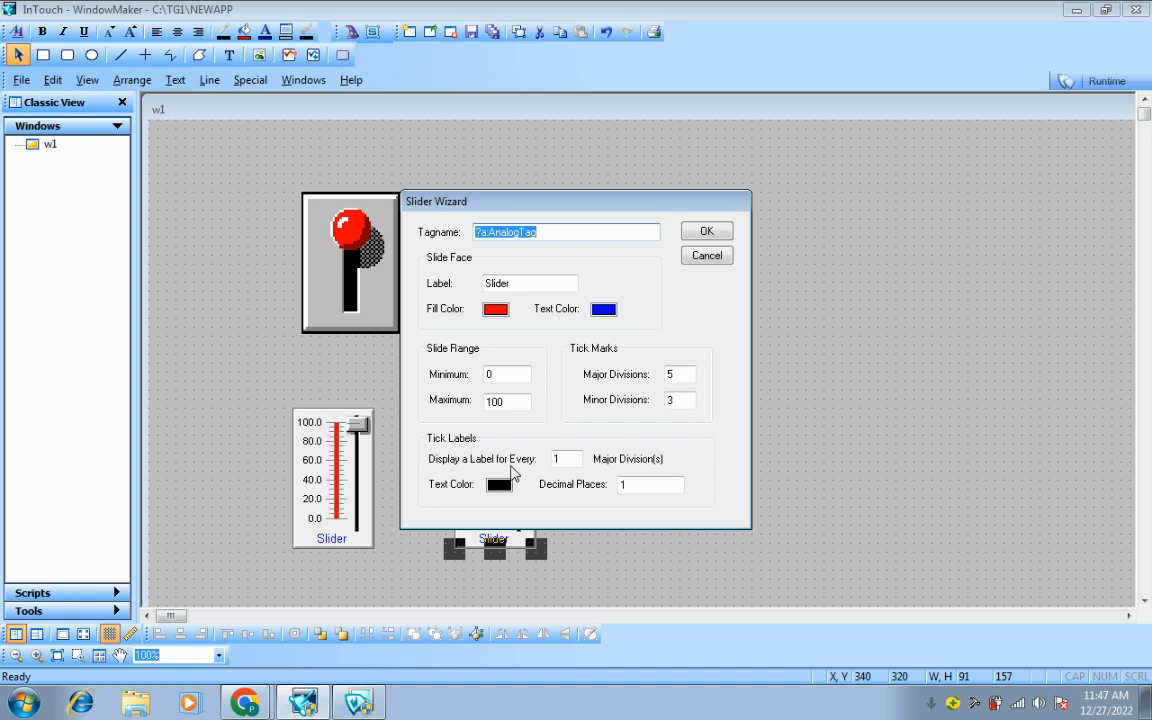
type("z")
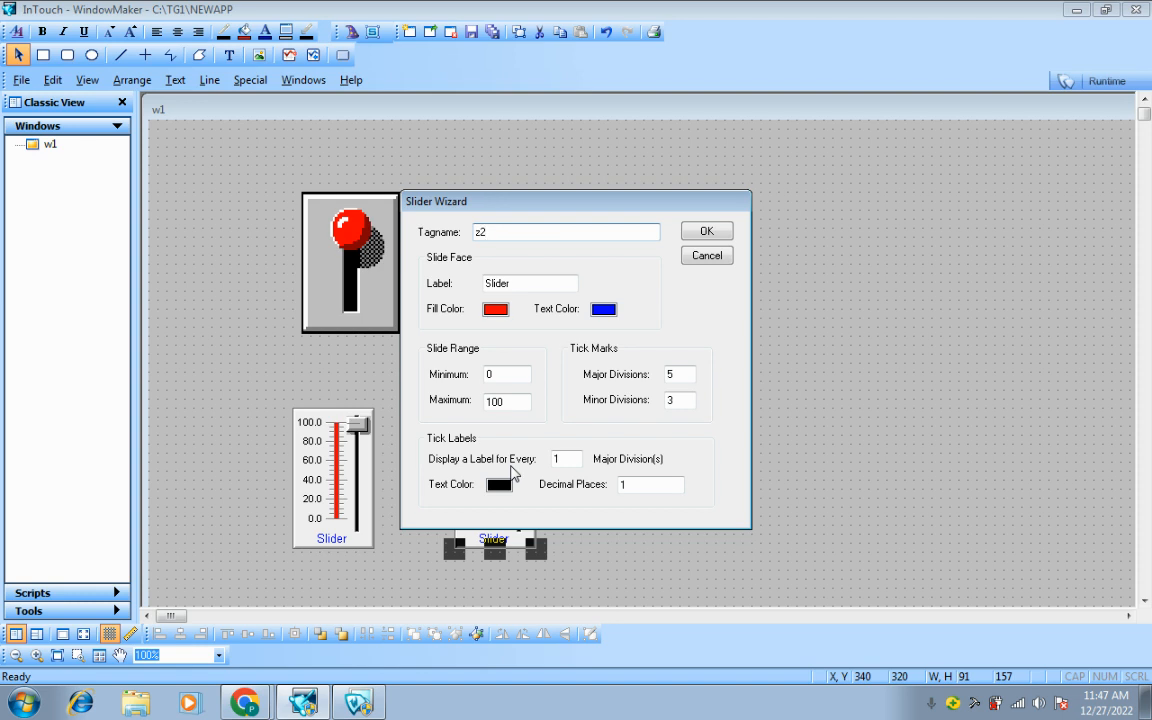
type("2")
left_click(706, 231)
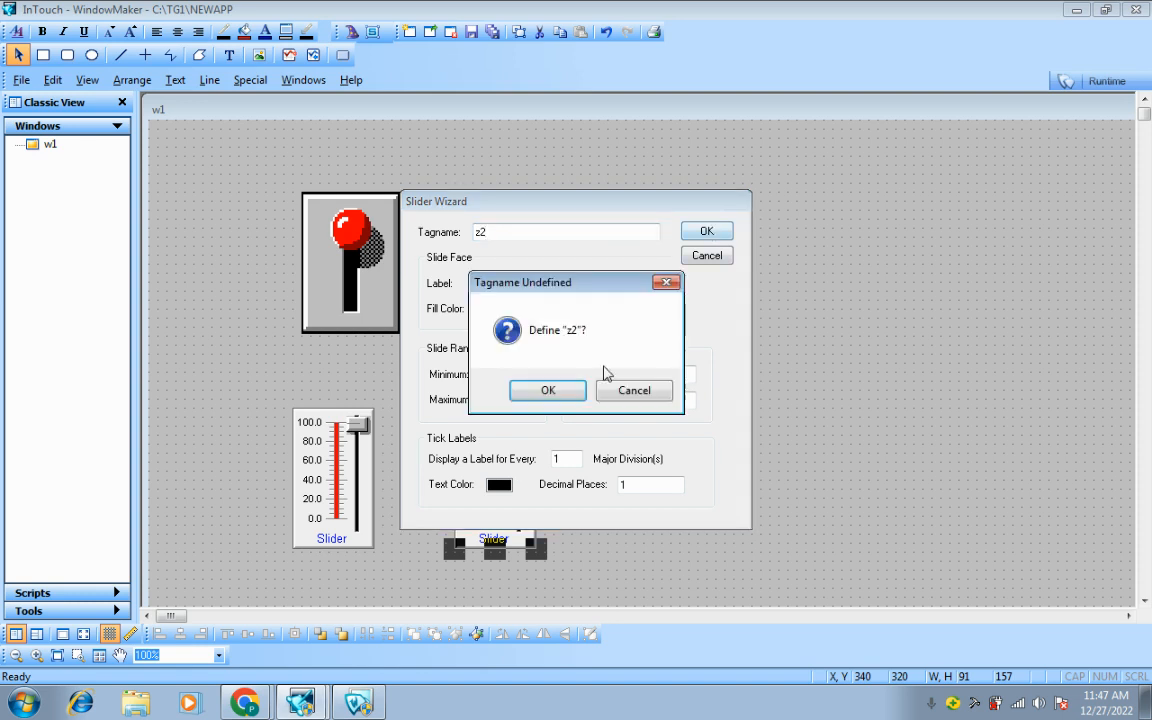
left_click(568, 388)
left_click(474, 165)
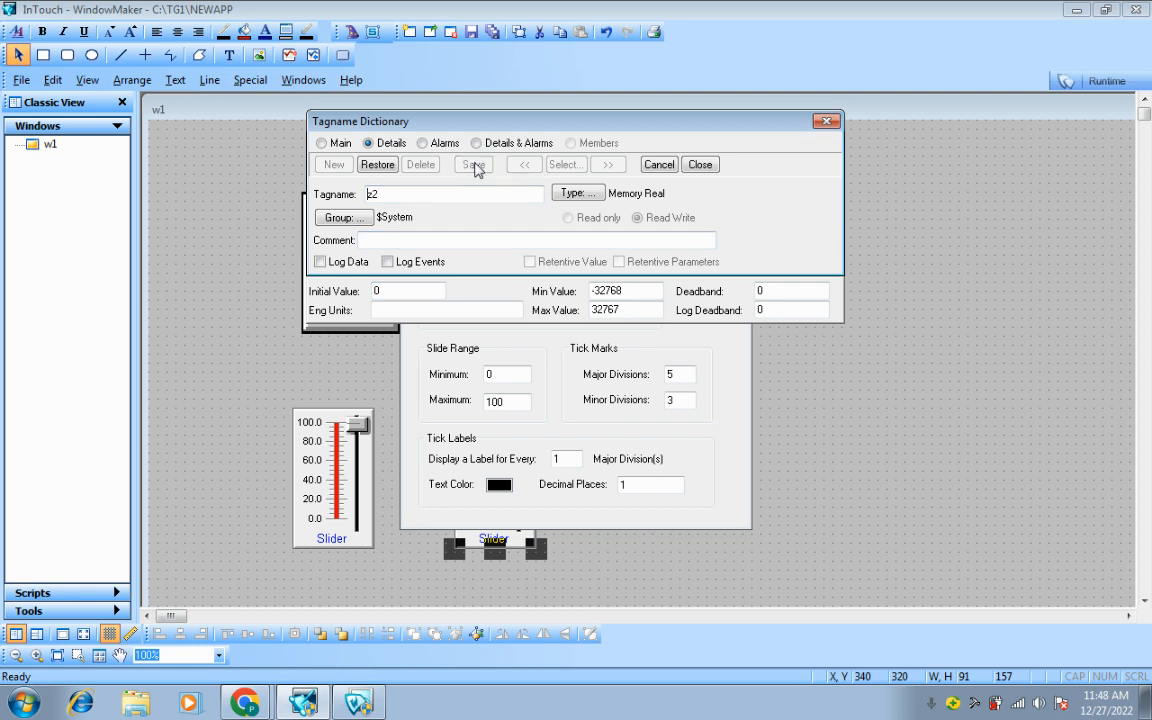
left_click(700, 164)
Give the green ellipse a horizontal Location link with the expression z2 and a movement of 200 to the right.
double_click(722, 445)
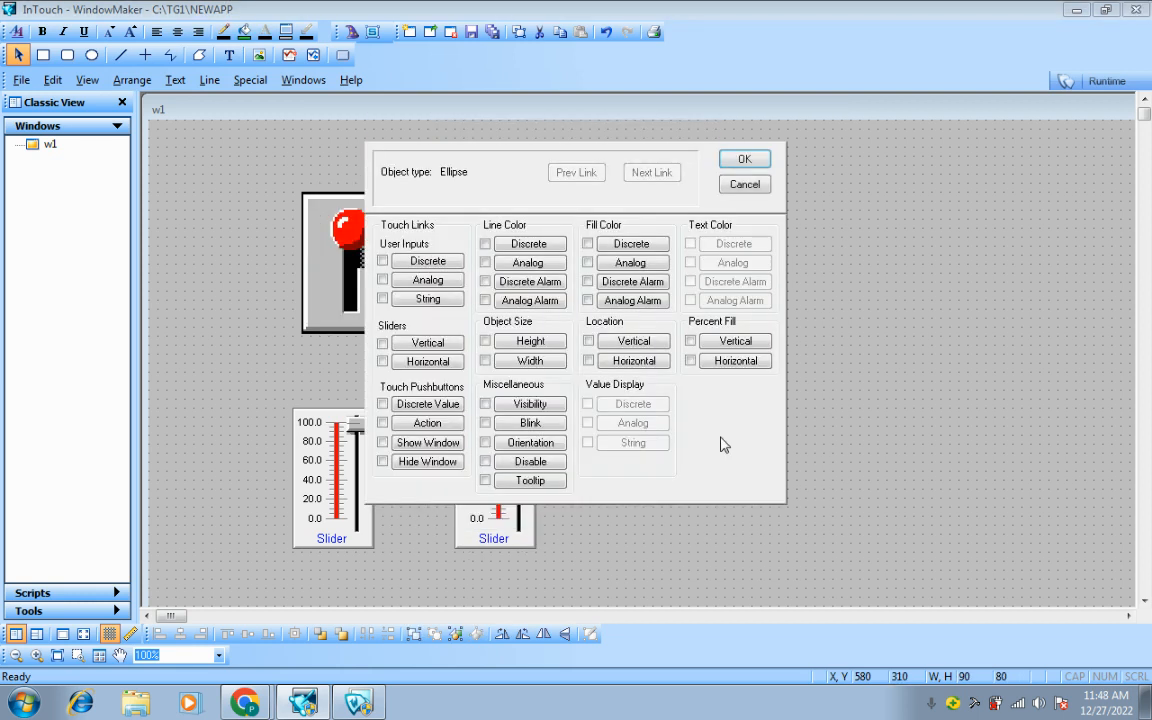
left_click(640, 366)
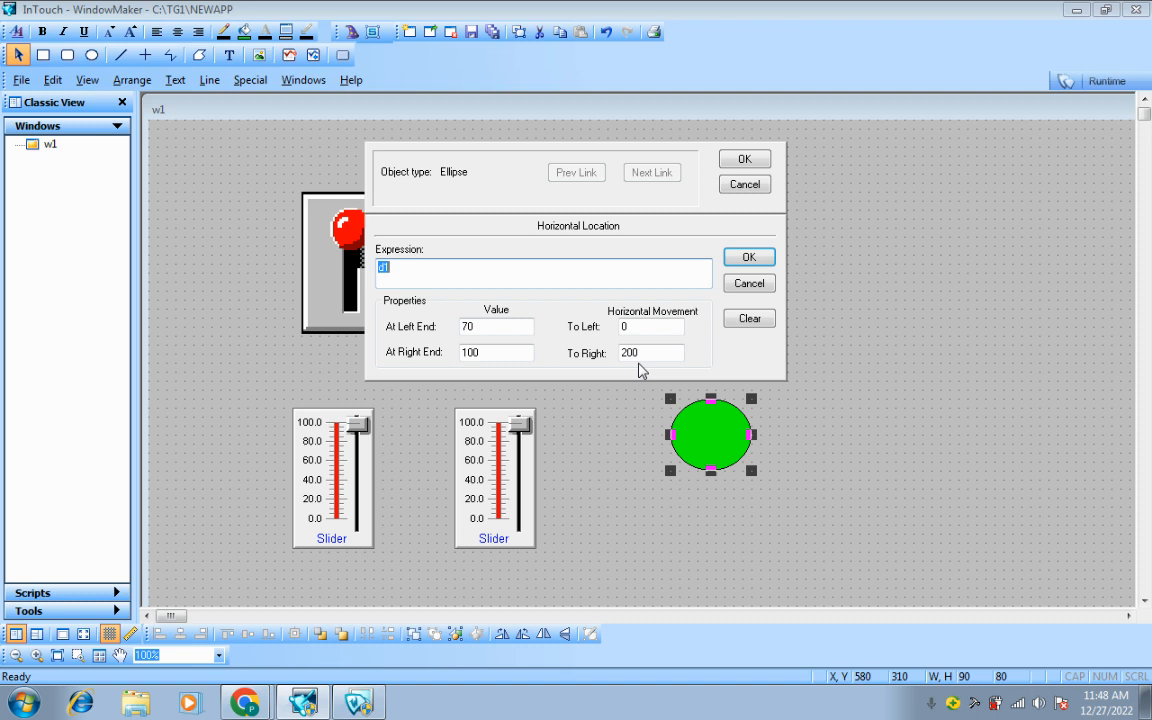
type("z2")
left_click(664, 353)
left_click_drag(481, 328, 420, 336)
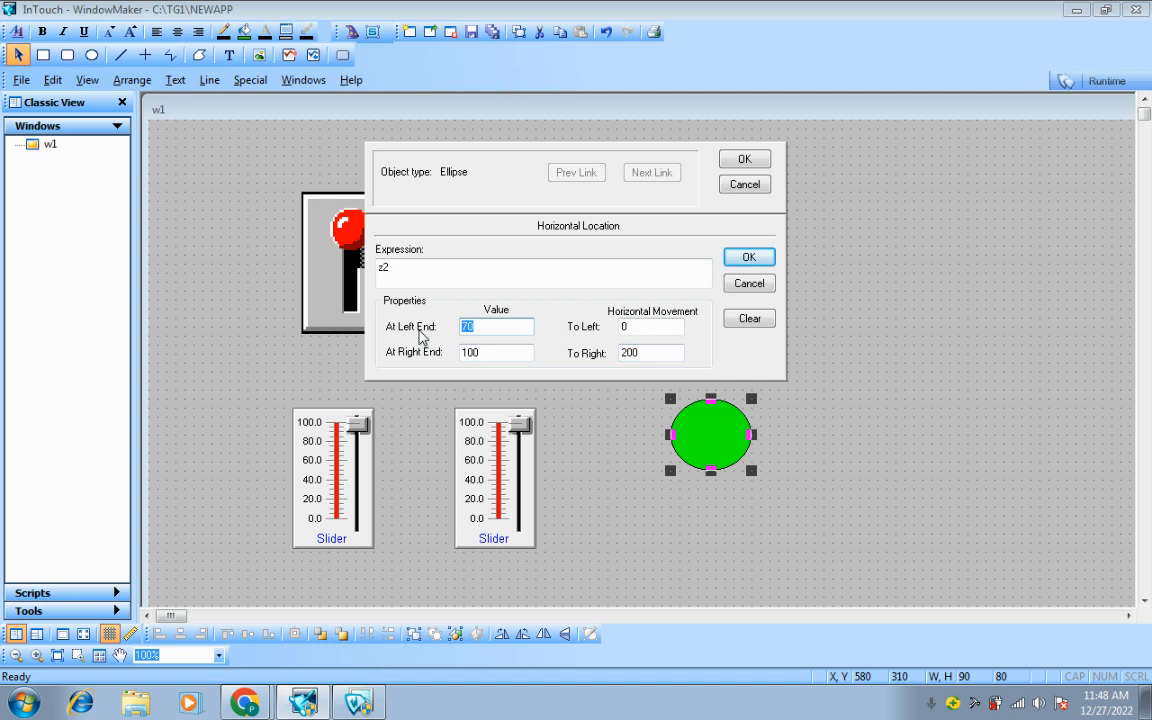
left_click(747, 258)
left_click(742, 160)
left_click(759, 228)
Start the runtime, move the second slider to test the ellipse's horizontal movement, and return to development.
left_click(1081, 84)
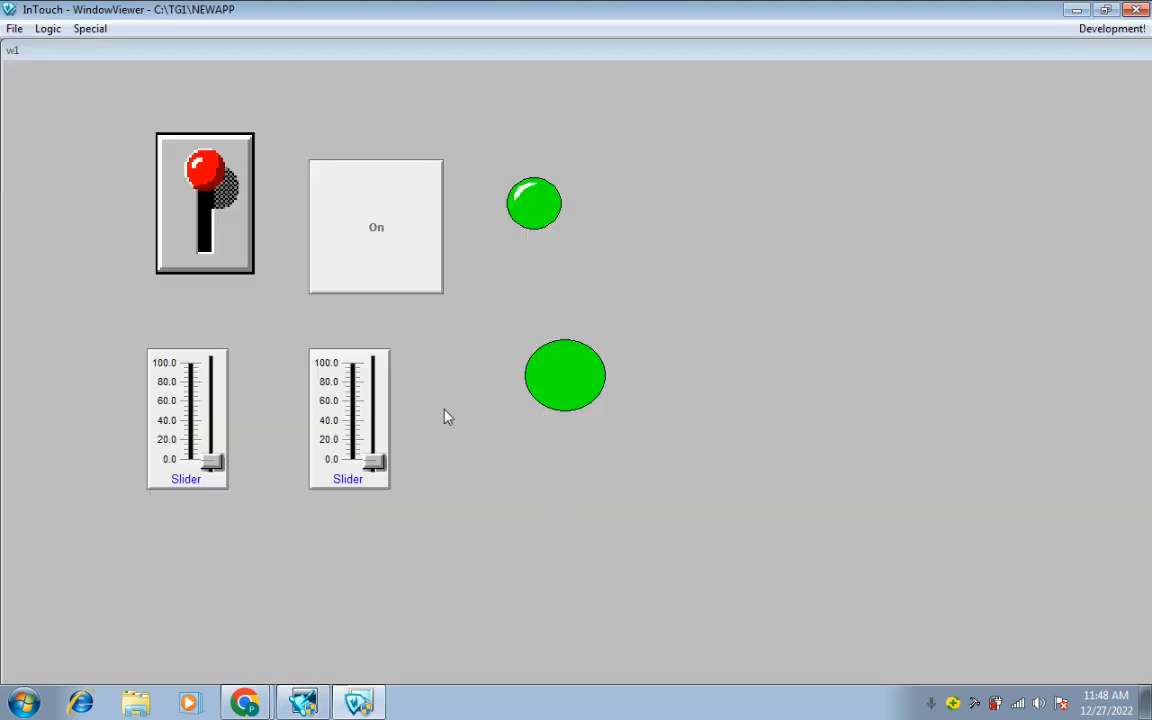
mouse_move(372, 465)
left_mouse_down()
mouse_move(378, 360)
mouse_move(387, 442)
mouse_move(385, 462)
mouse_move(381, 352)
mouse_move(375, 462)
left_mouse_up()
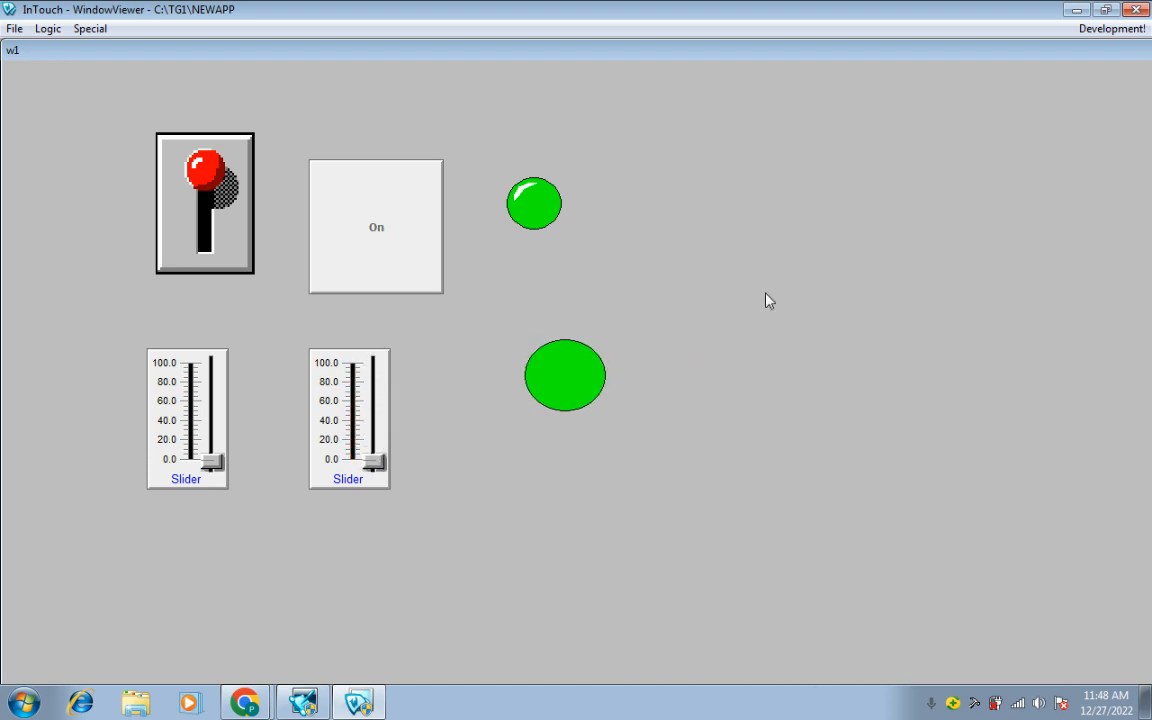
left_click(1090, 33)
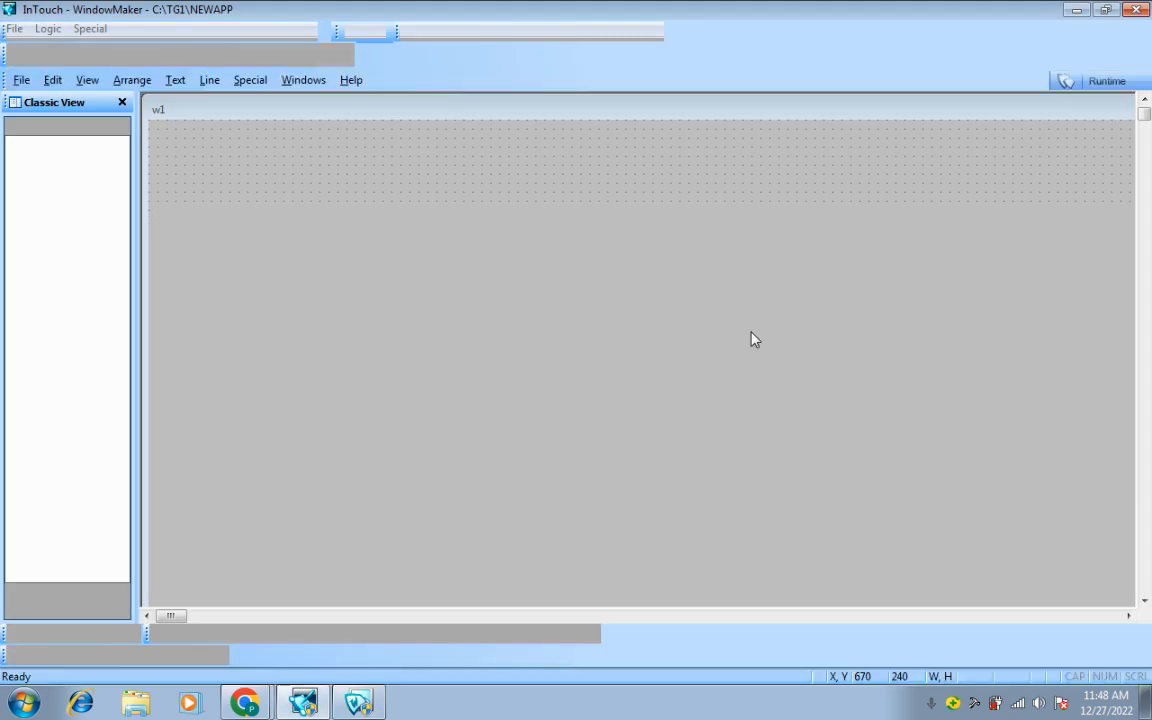
Check the wizard settings of both sliders without changing them.
double_click(362, 494)
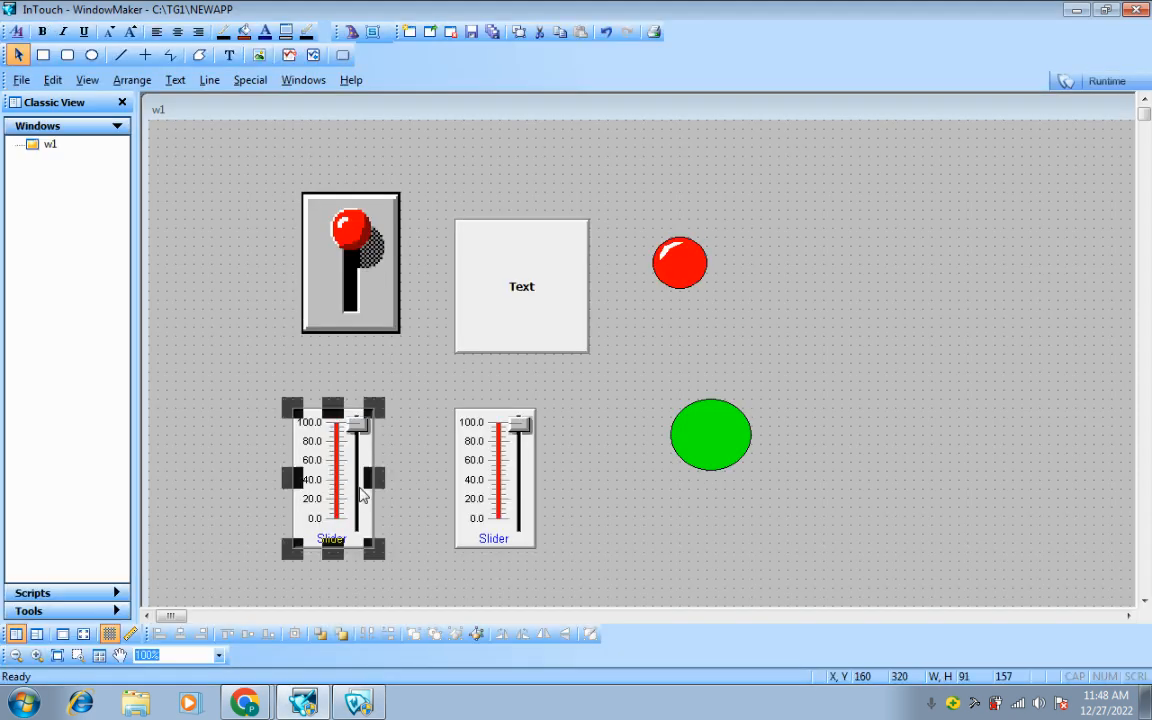
left_click(695, 237)
double_click(493, 463)
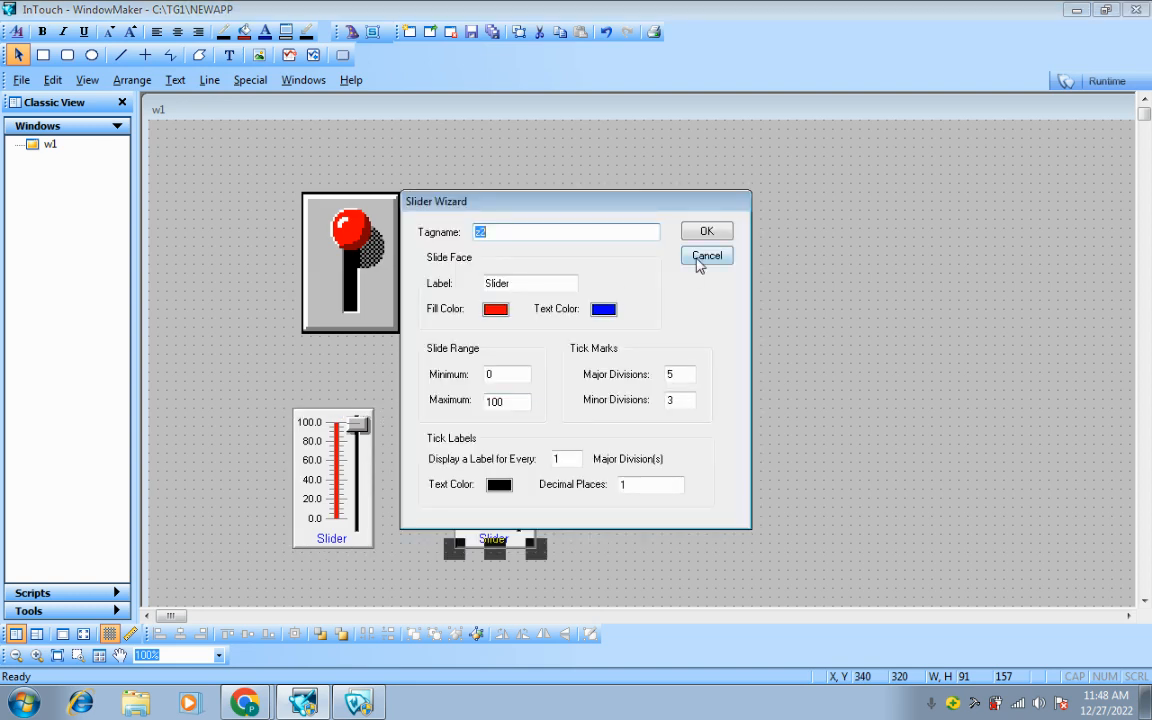
left_click(705, 256)
Break the cell of the slider below the button into its separate parts.
right_click(495, 477)
mouse_move(605, 400)
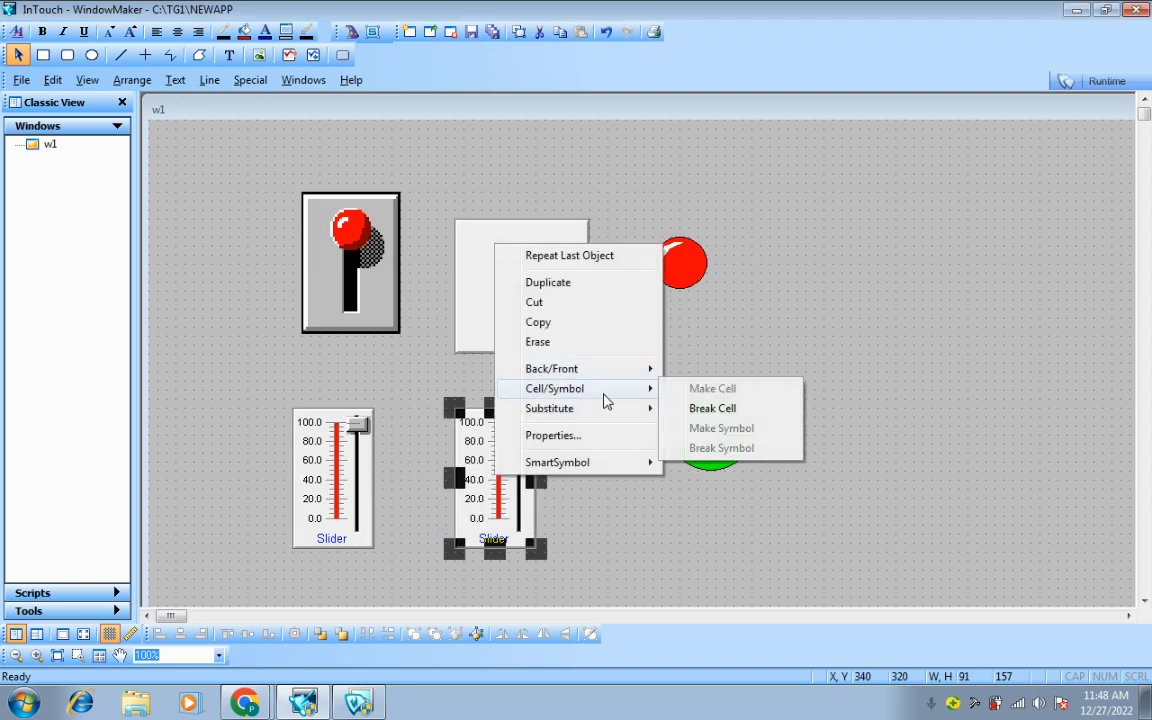
left_click(740, 409)
left_click(571, 501)
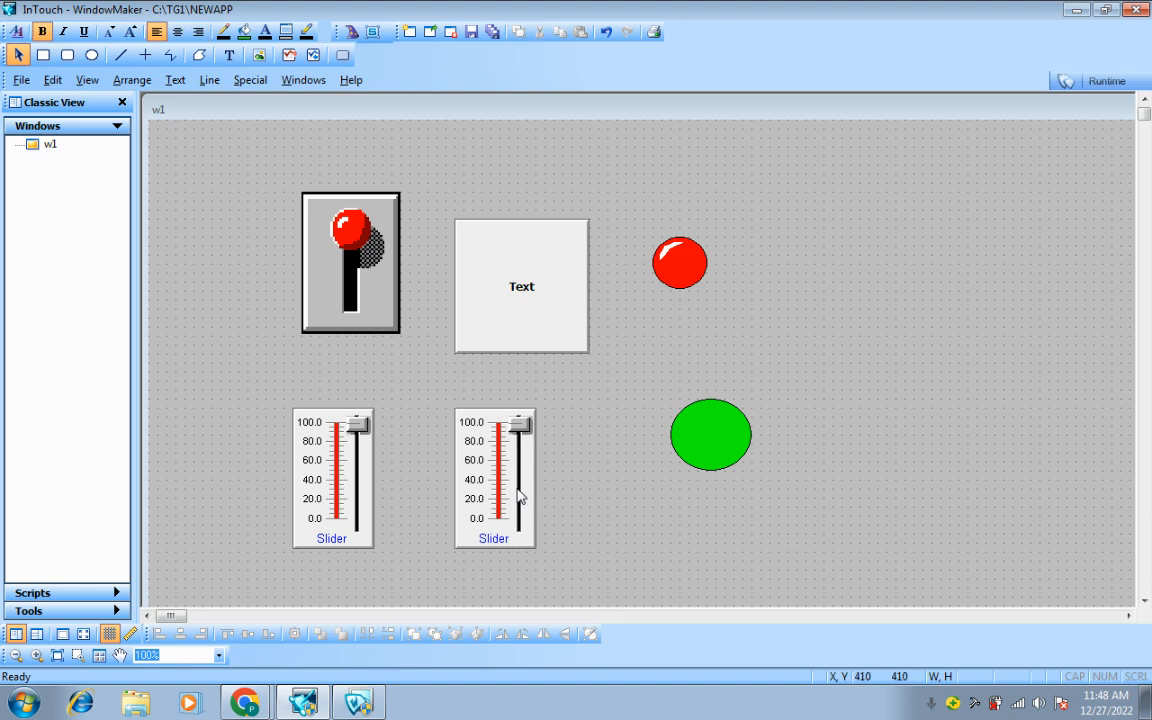
left_click(505, 482)
left_click(583, 460)
Delete all parts of the broken-up slider below the button.
left_click_drag(428, 387, 582, 552)
right_click(483, 489)
left_click(553, 237)
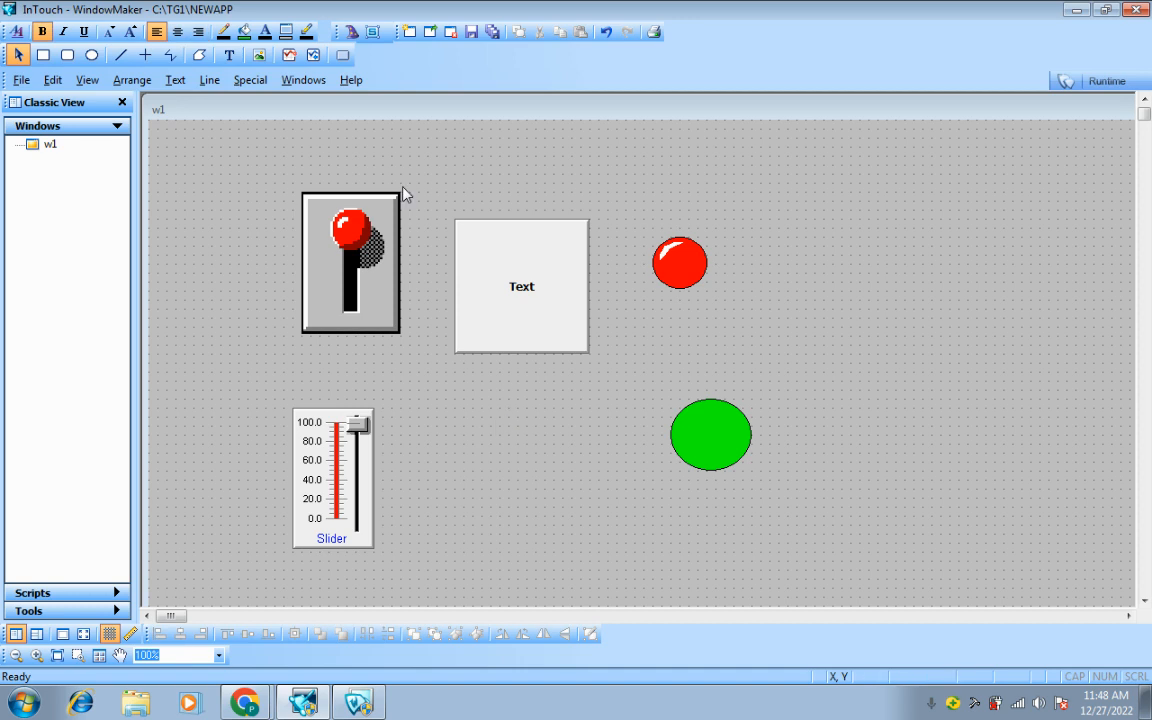
Draw a horizontal line below the button and a rectangle of about 40 by 90 across its starting end.
left_click(119, 57)
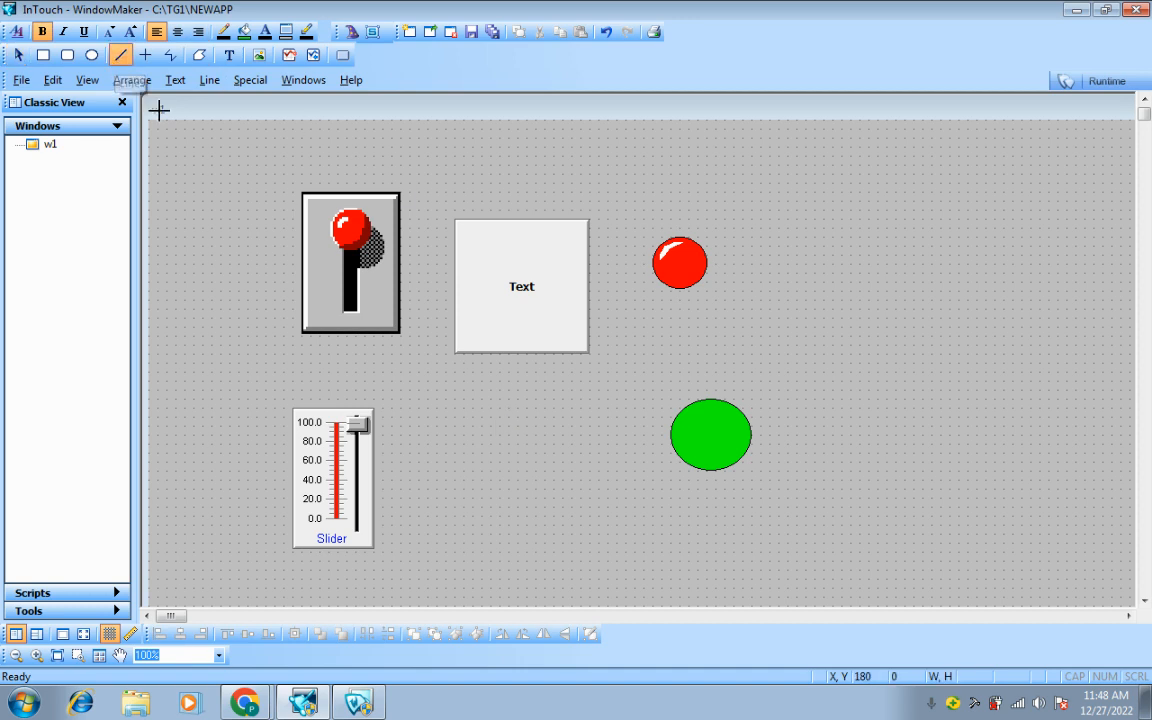
left_click_drag(449, 480, 626, 480)
left_click(489, 414)
left_click(50, 60)
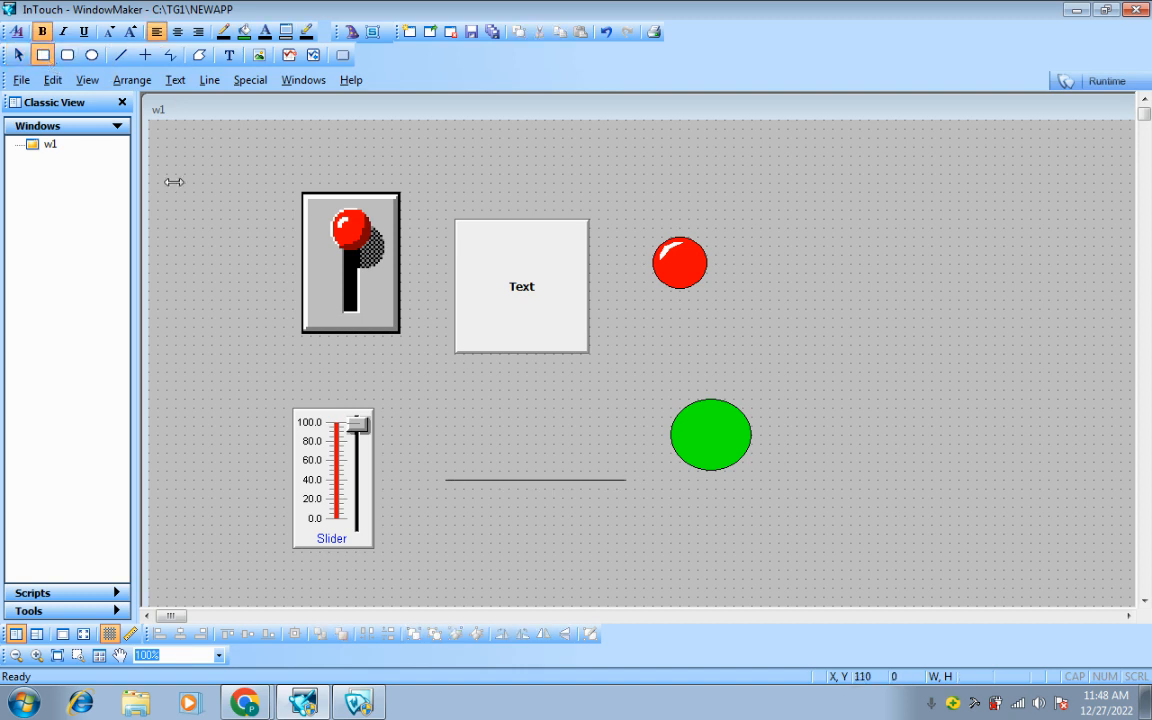
left_click_drag(437, 445, 477, 533)
double_click(459, 508)
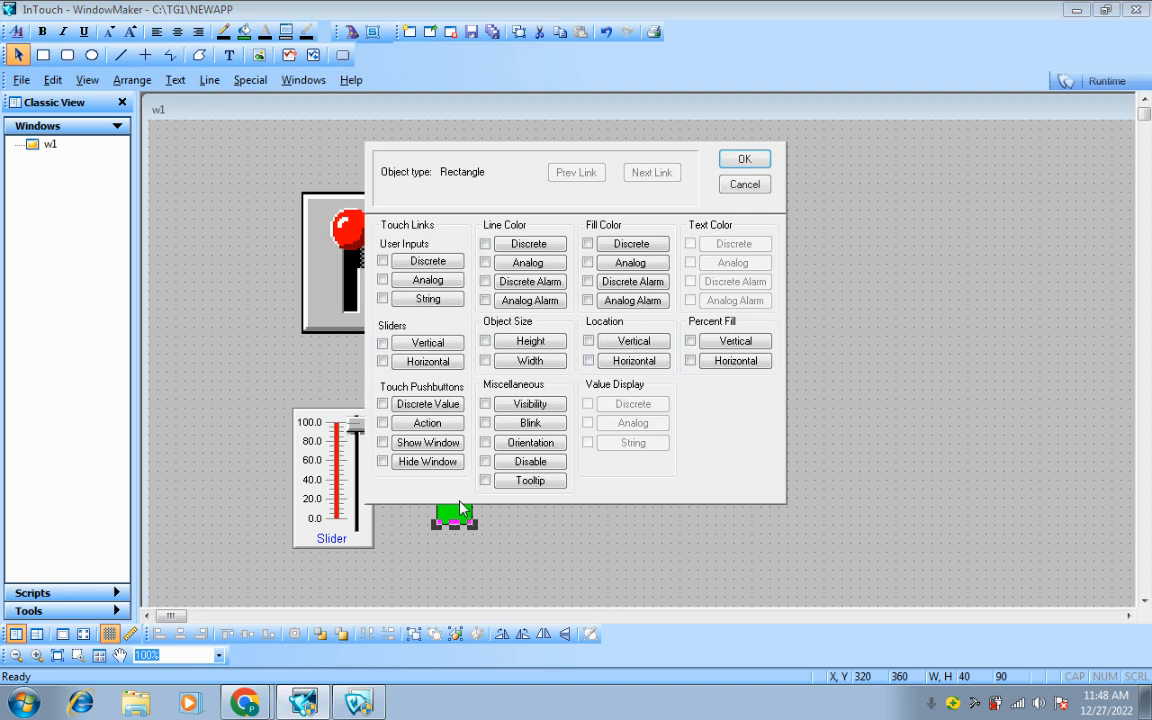
left_click(427, 361)
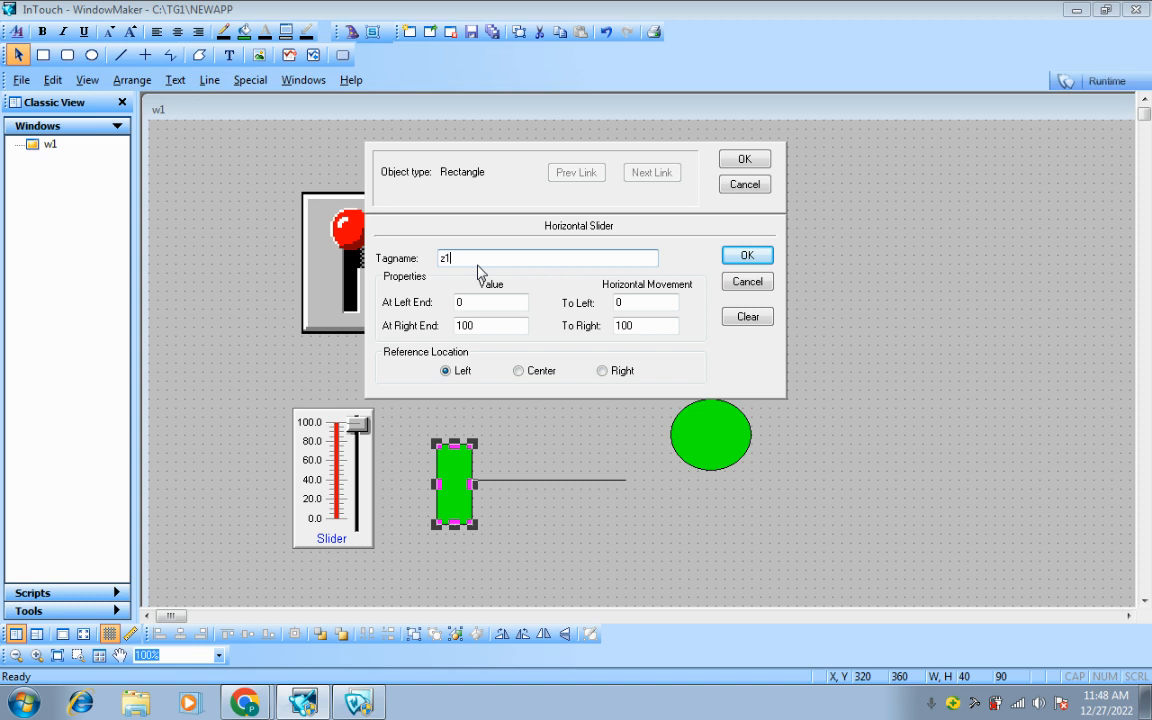
left_click(741, 259)
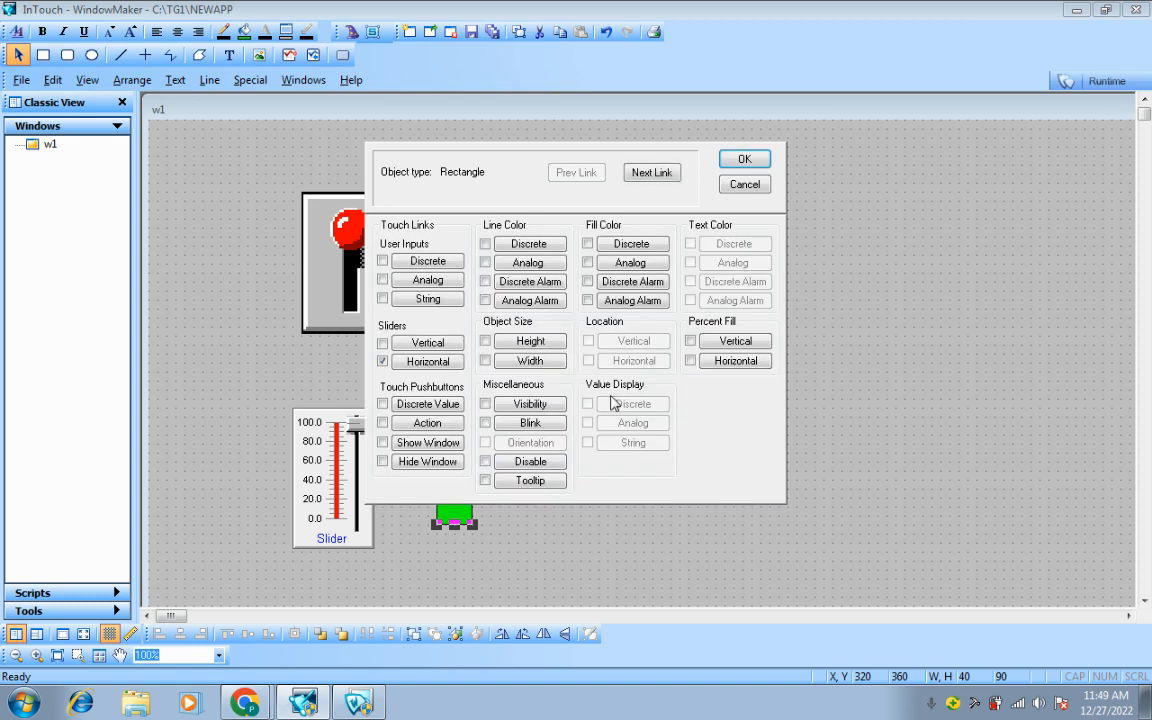
left_click_drag(431, 272, 346, 278)
type("z")
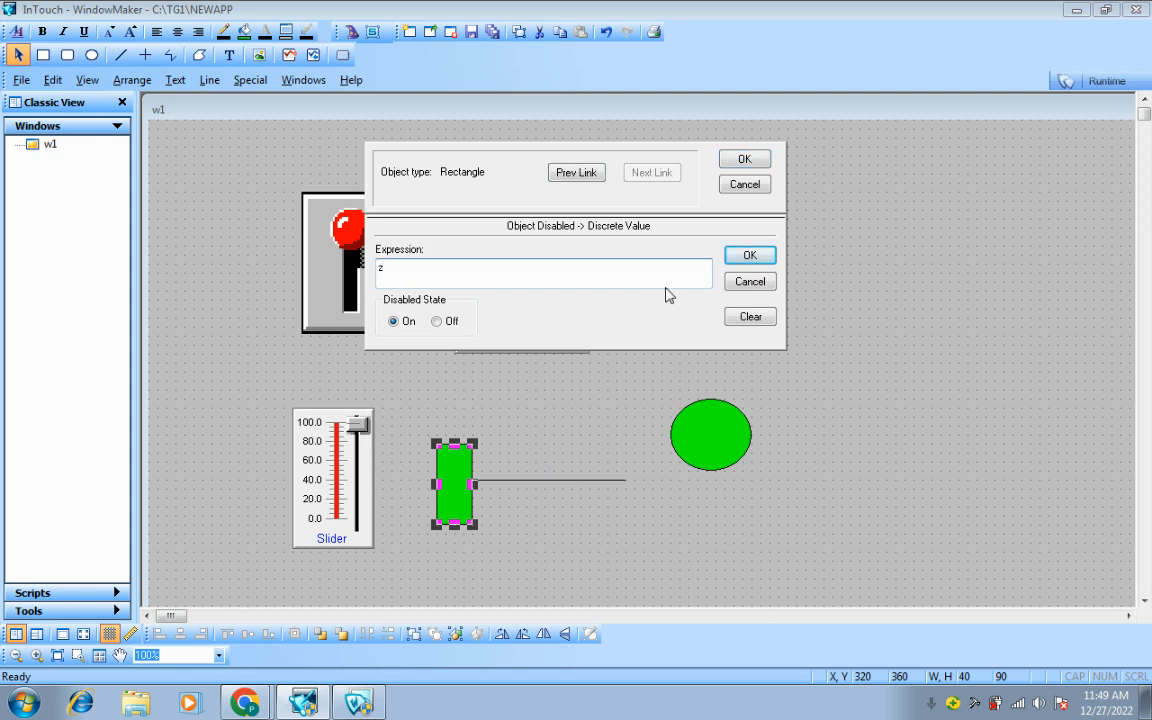
left_click(745, 160)
left_click(548, 392)
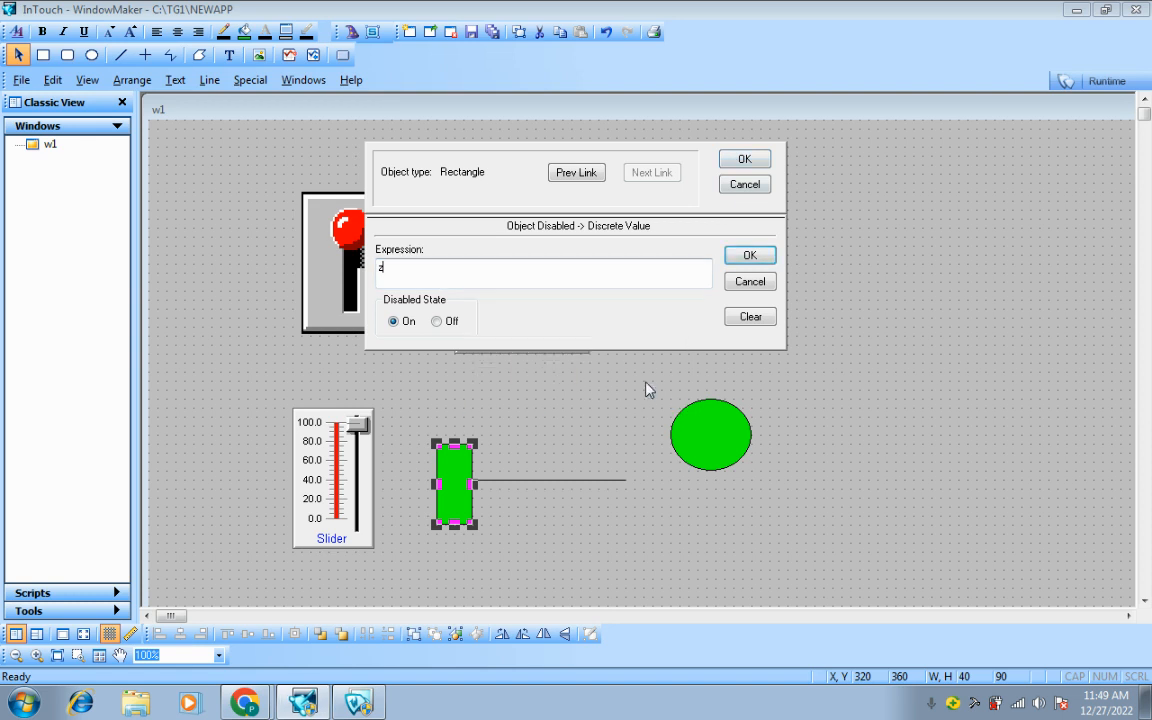
Check which tagname is assigned to the remaining wizard slider.
double_click(341, 494)
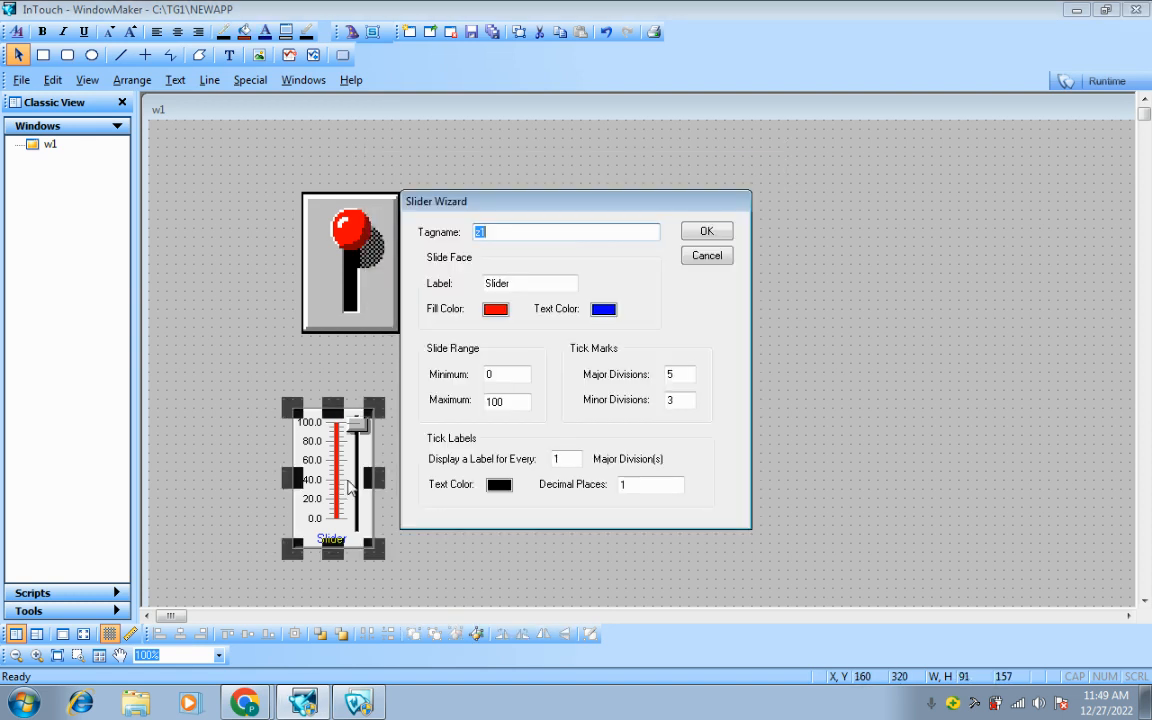
left_click(549, 229)
type("1")
left_click(706, 232)
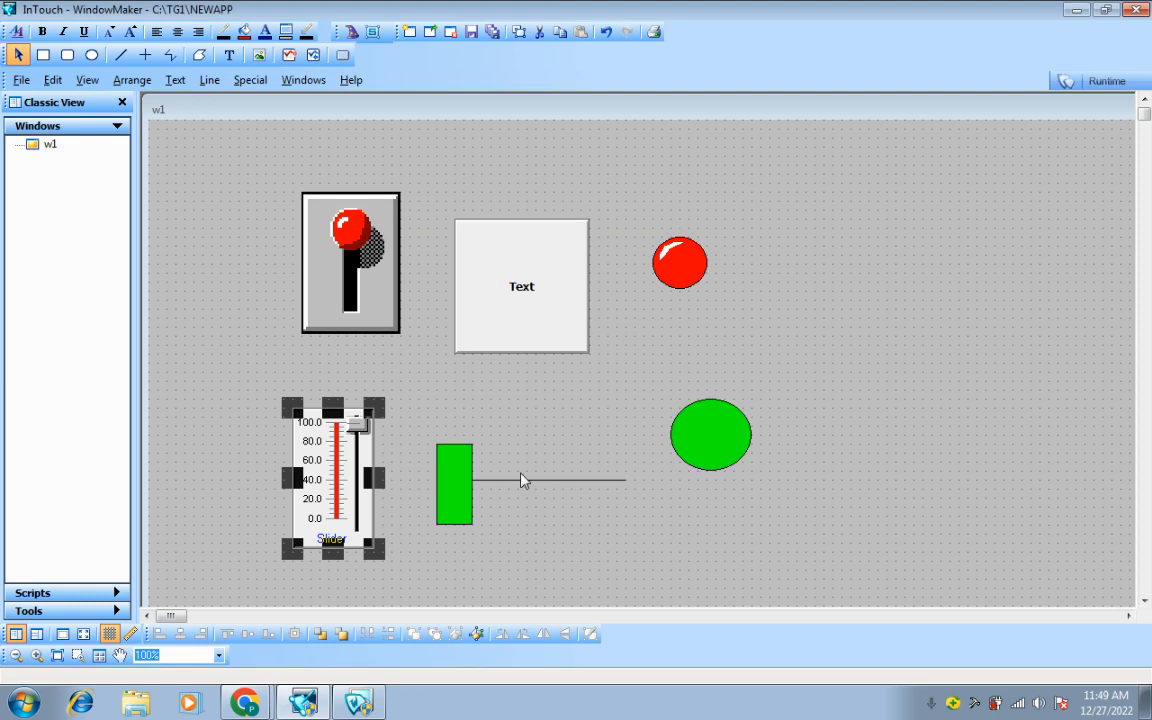
Give the green rectangle a horizontal Slider touch link with the tagname z2.
double_click(455, 478)
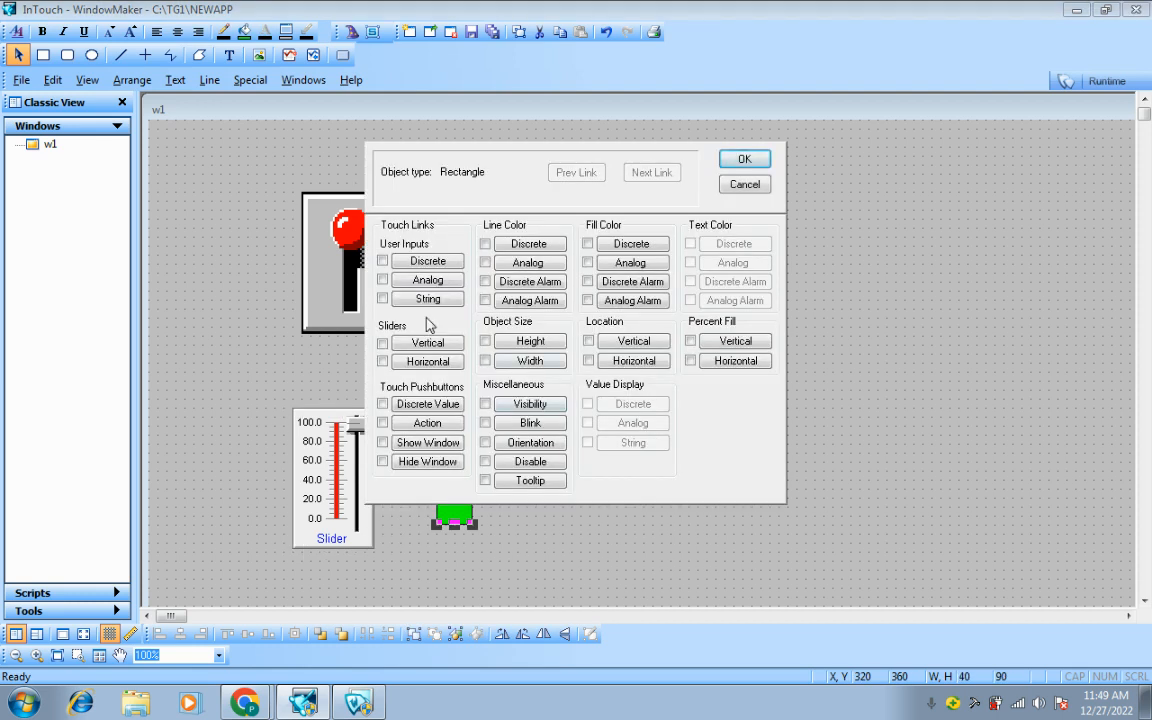
left_click(428, 361)
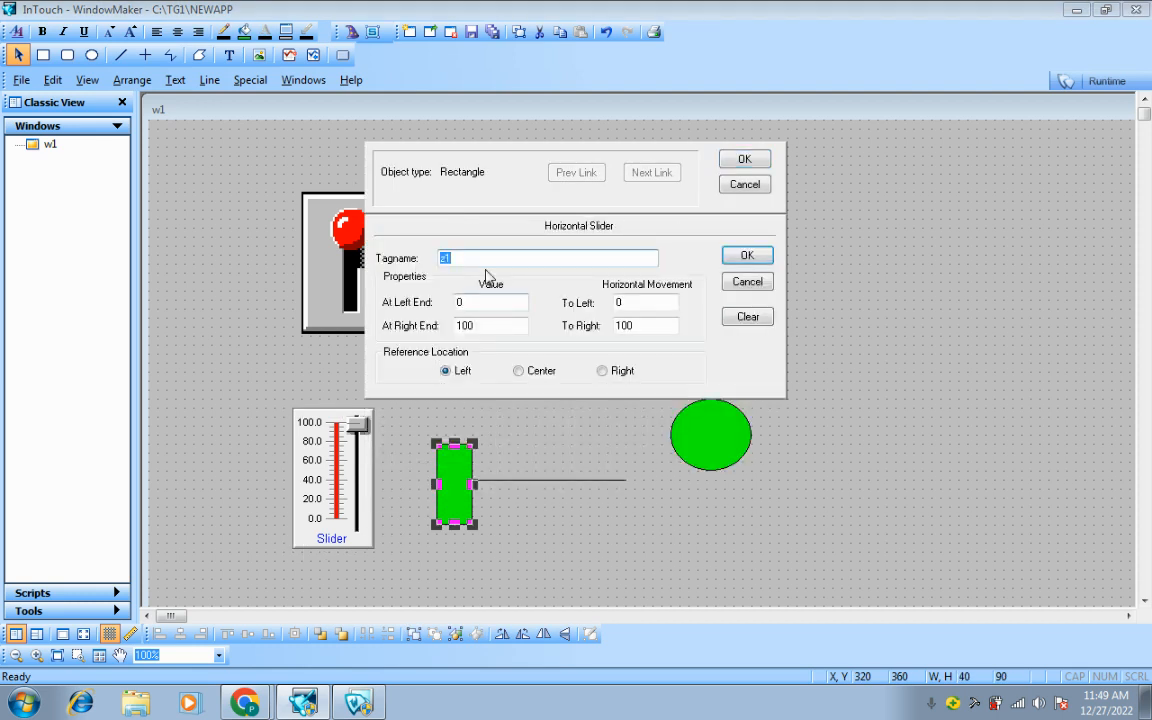
type("2")
left_click(747, 255)
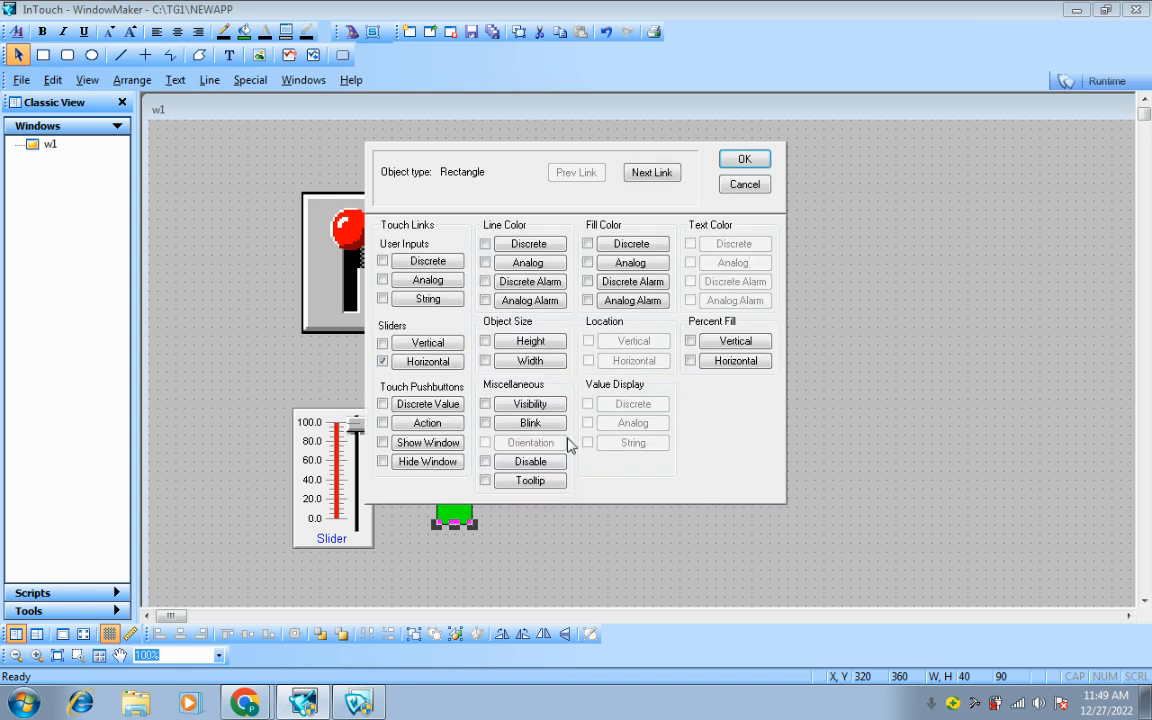
Add a Disable link to the rectangle with the expression z1<40 and Disabled State On.
left_click(537, 467)
type("z1<40")
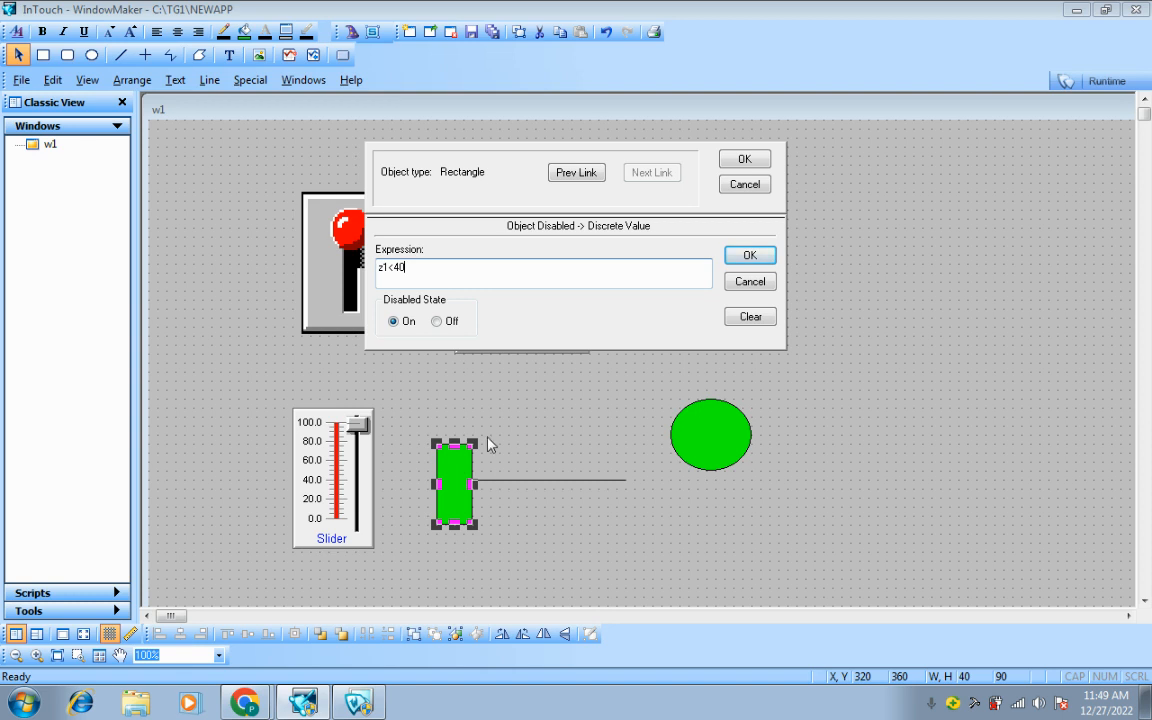
left_click(752, 257)
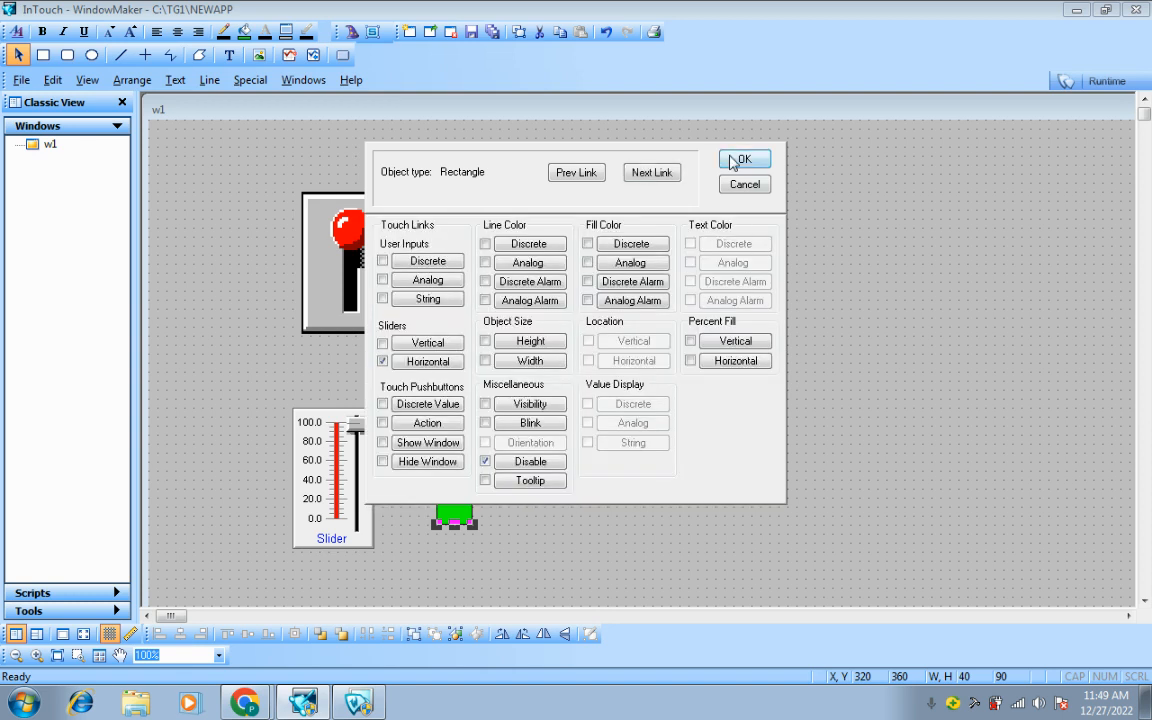
left_click(744, 159)
Start the runtime, test moving the rectangle with the wizard slider set below and above 40, and return to development.
left_click(1095, 81)
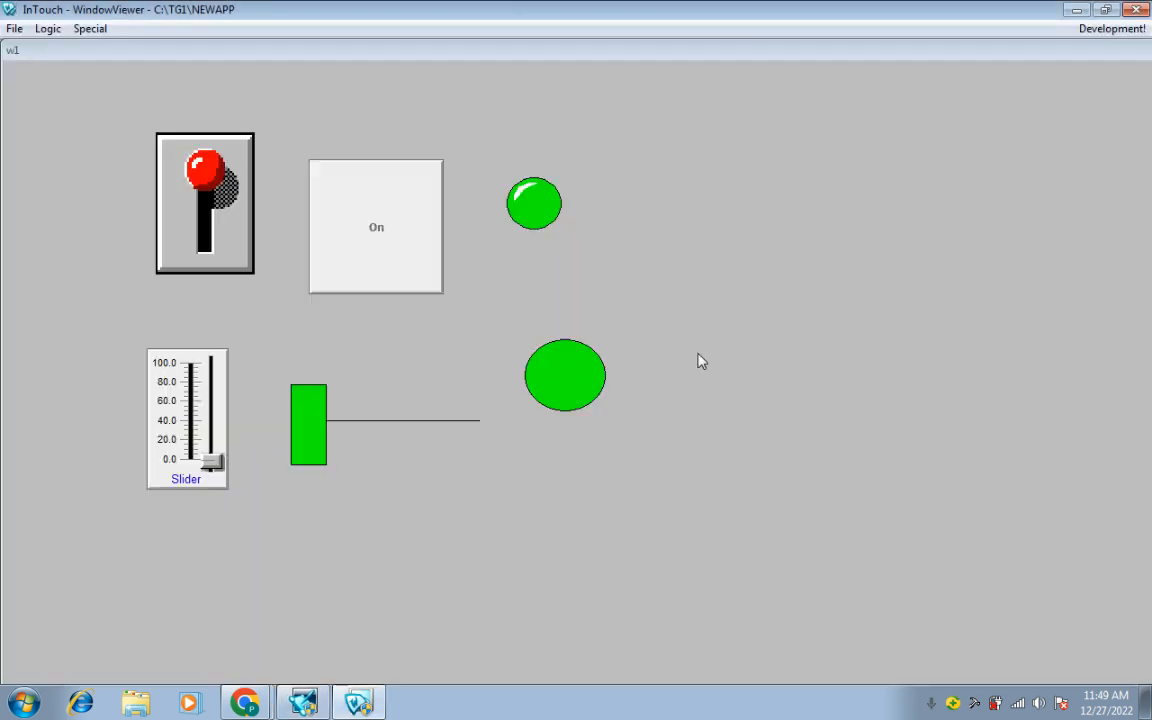
left_click(305, 444)
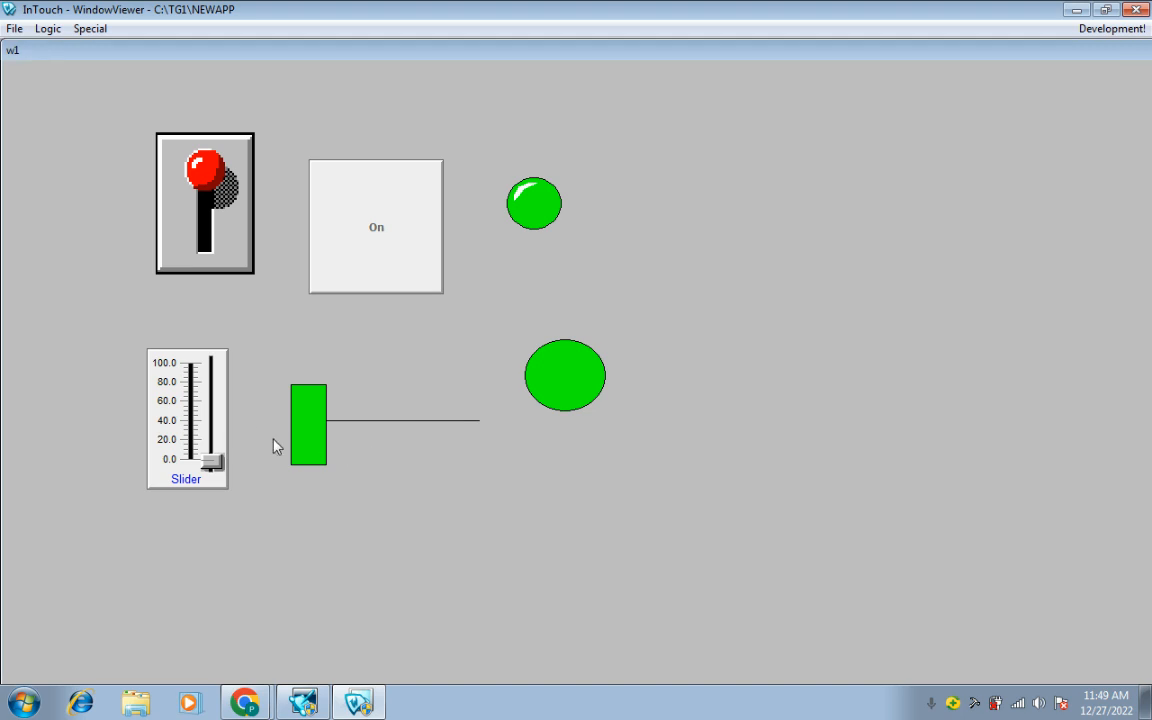
left_click_drag(208, 455, 224, 406)
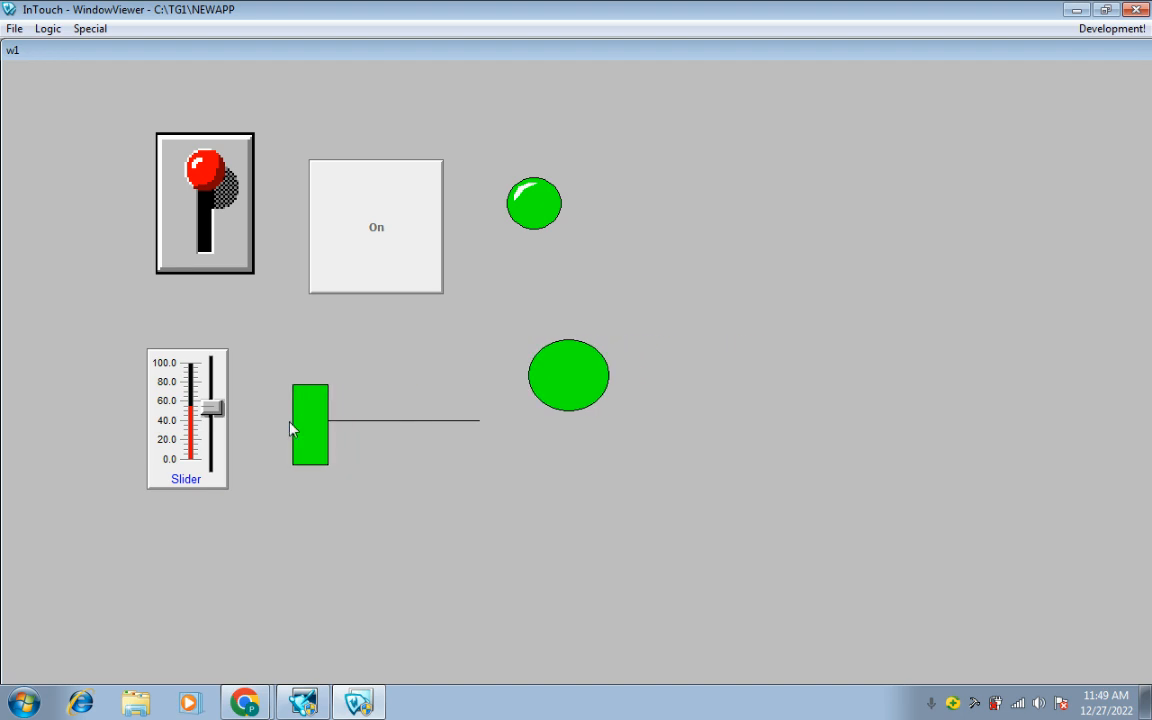
left_click_drag(213, 405, 213, 430)
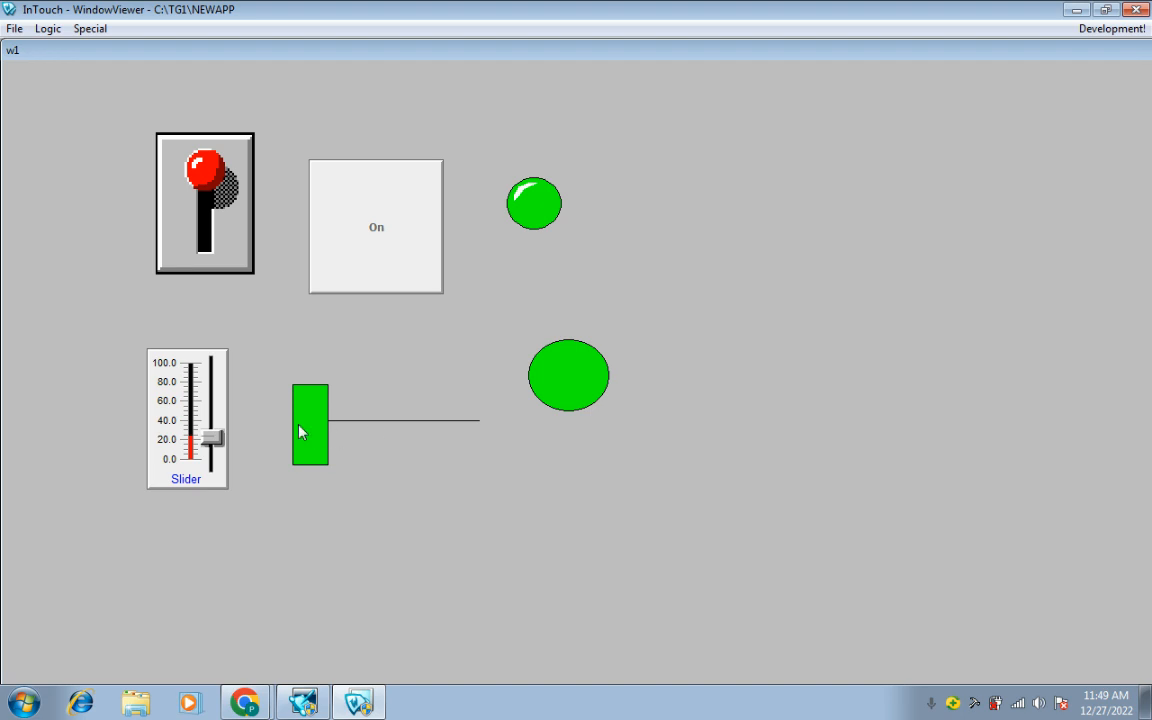
left_click_drag(203, 443, 214, 407)
mouse_move(311, 421)
left_mouse_down()
mouse_move(358, 418)
mouse_move(283, 417)
mouse_move(365, 419)
mouse_move(309, 423)
left_mouse_up()
left_click_drag(213, 405, 224, 463)
left_click(1112, 28)
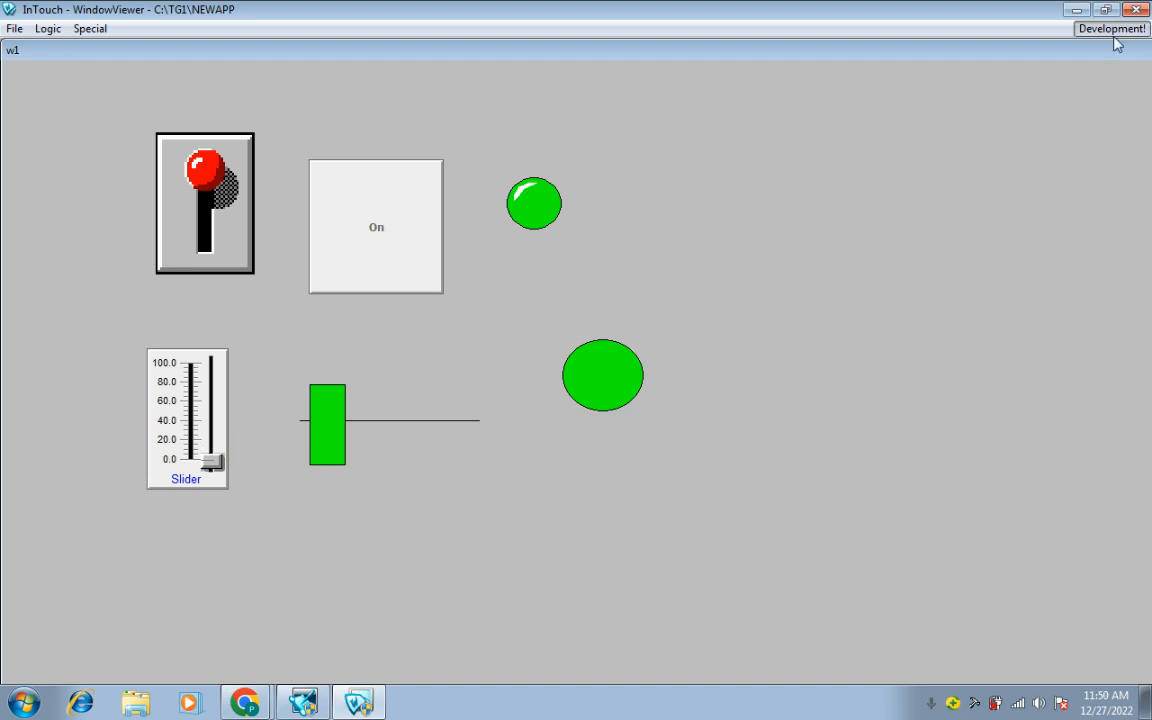
Change the Disabled State of the rectangle's Disable link to Off.
double_click(450, 489)
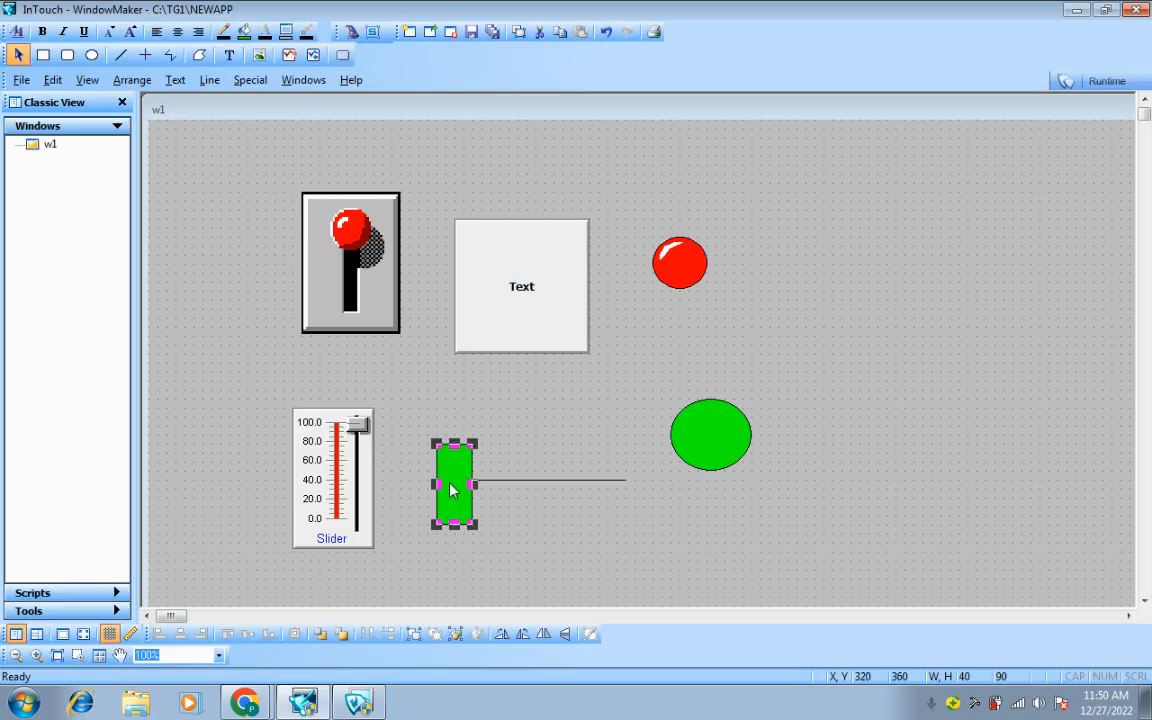
left_click(530, 461)
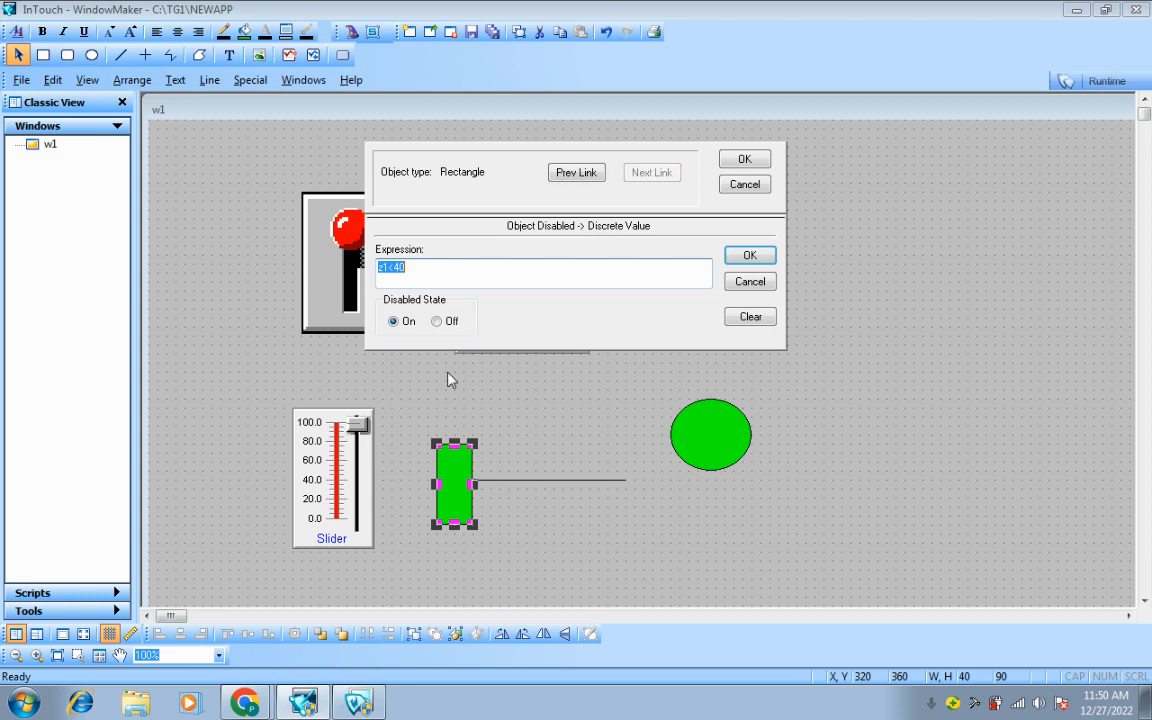
left_click(438, 322)
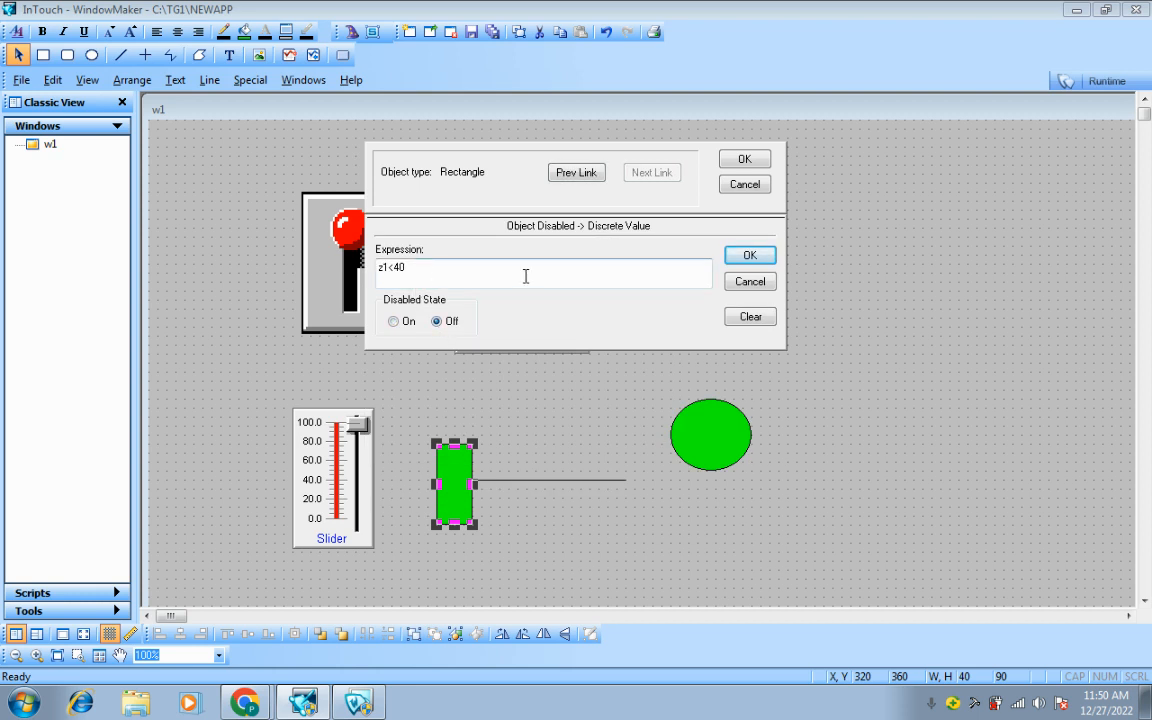
left_click(750, 255)
left_click(748, 161)
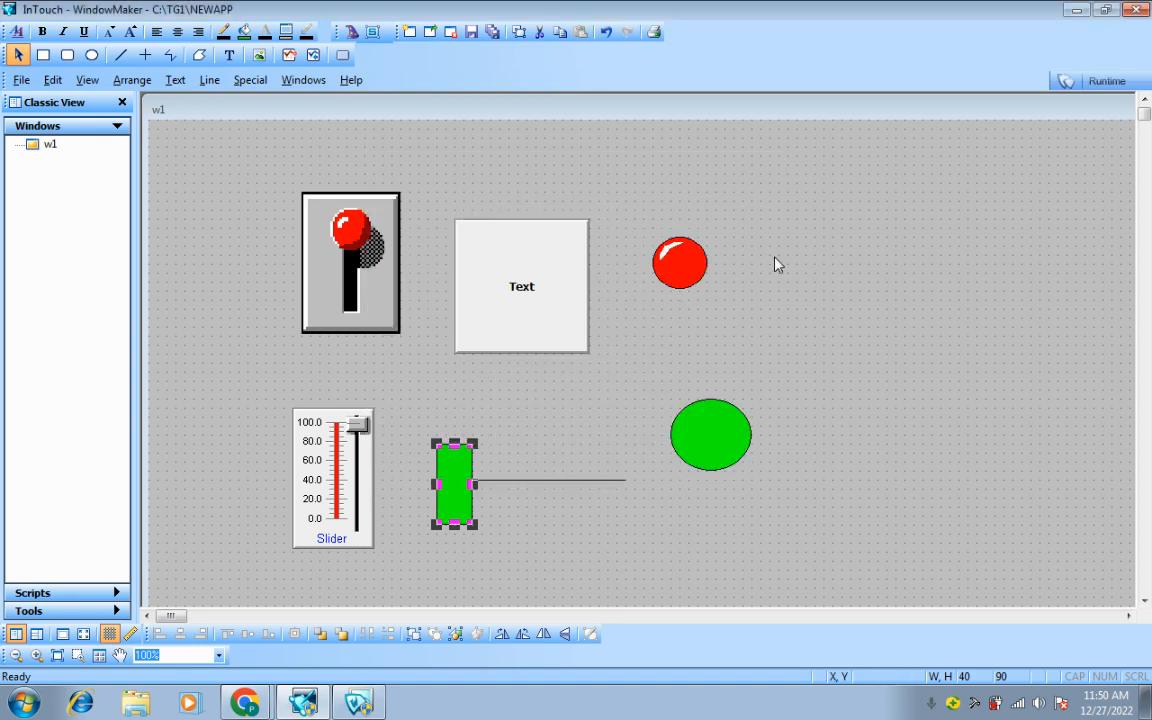
Restart the runtime, test the rectangle with the wizard slider at 0 and above 40, and return to development.
right_click(358, 703)
left_click(330, 658)
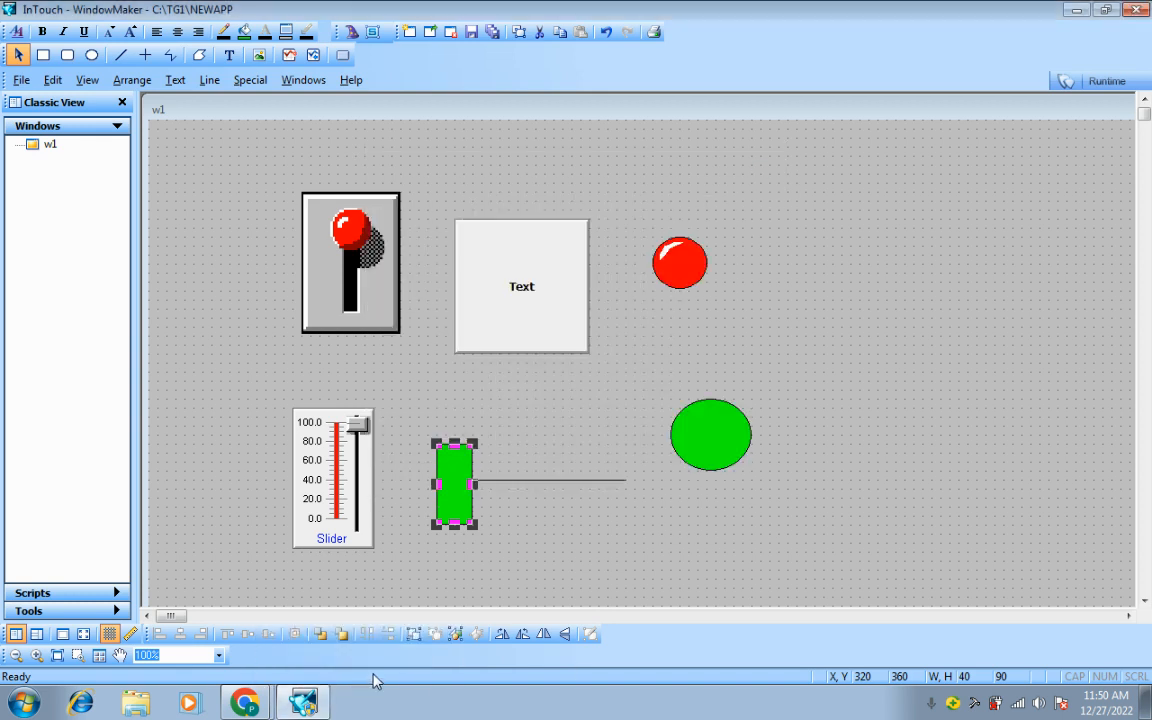
left_click(1105, 81)
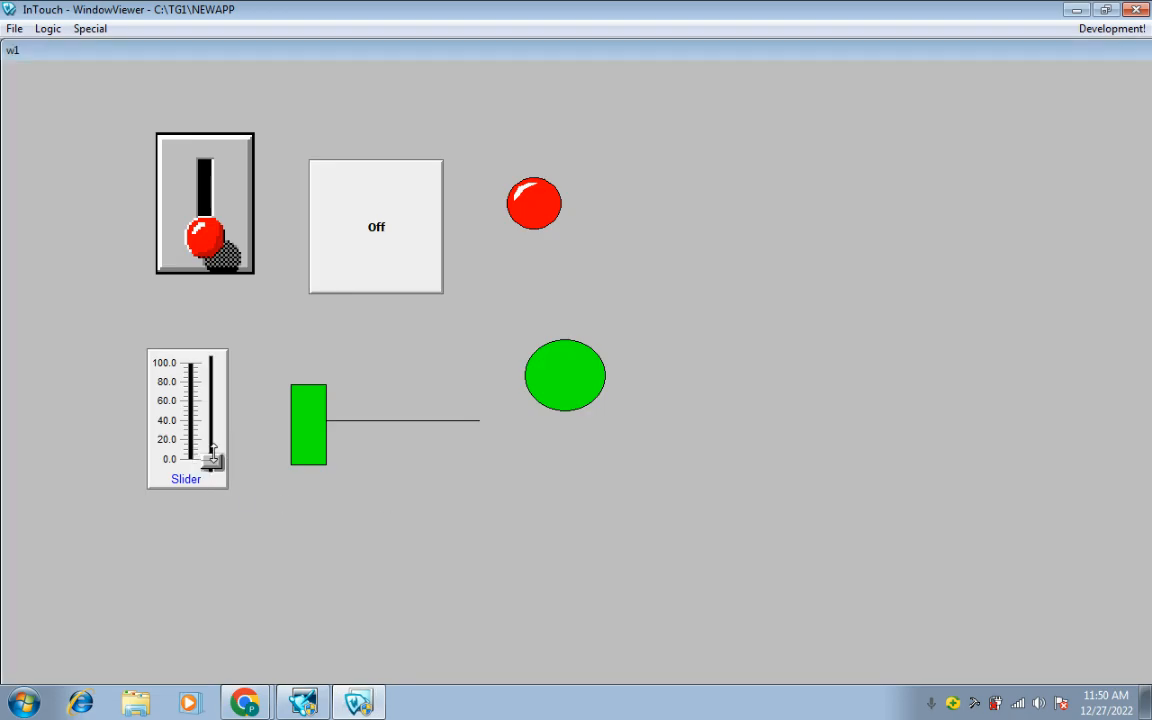
mouse_move(298, 450)
left_mouse_down()
mouse_move(373, 437)
mouse_move(282, 440)
left_mouse_up()
left_click_drag(211, 462, 232, 402)
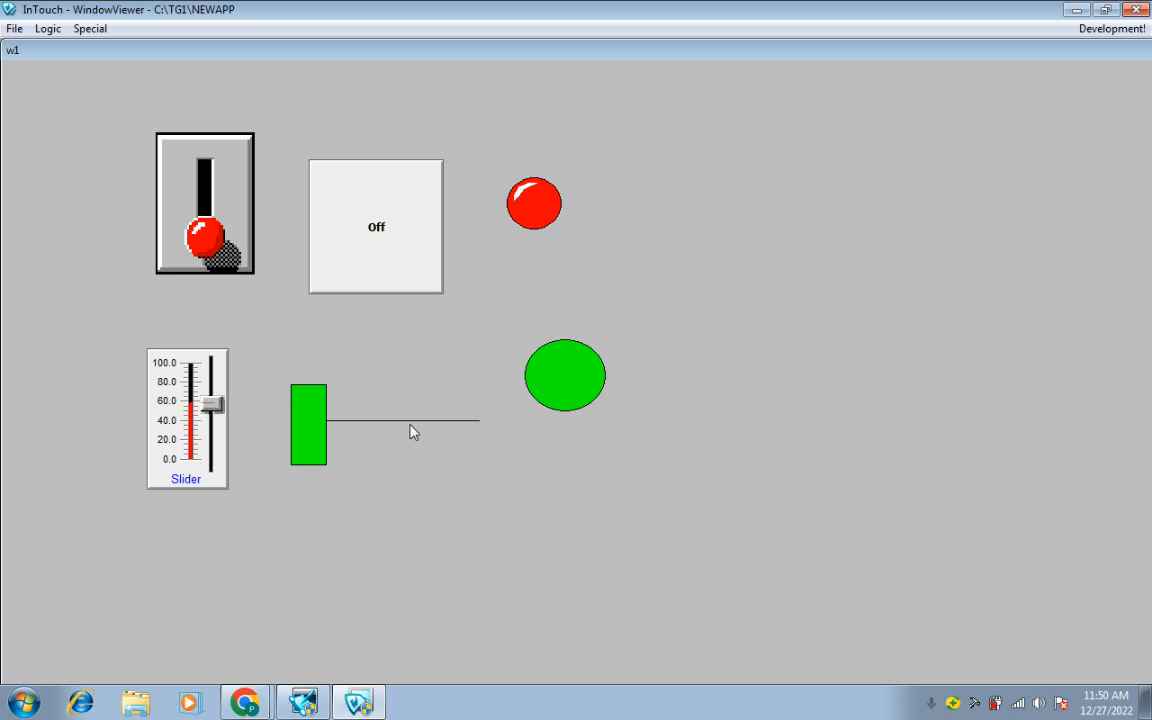
left_click(1094, 30)
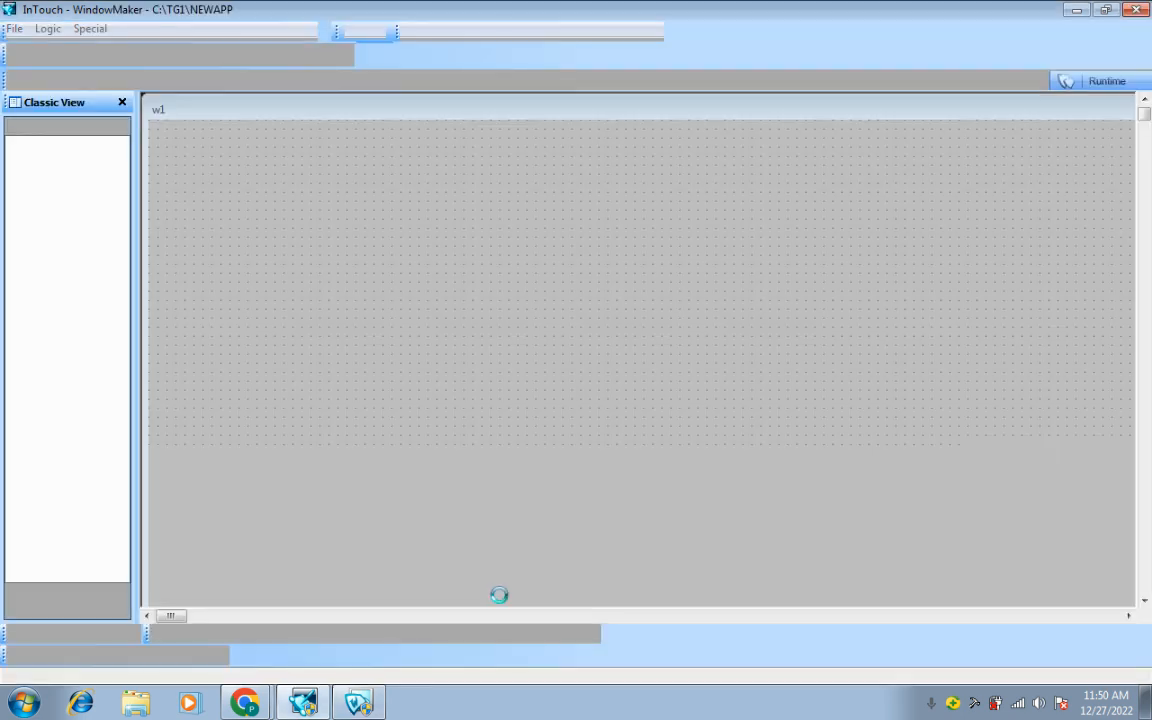
Close the WindowViewer runtime that is still open.
right_click(358, 703)
left_click(358, 672)
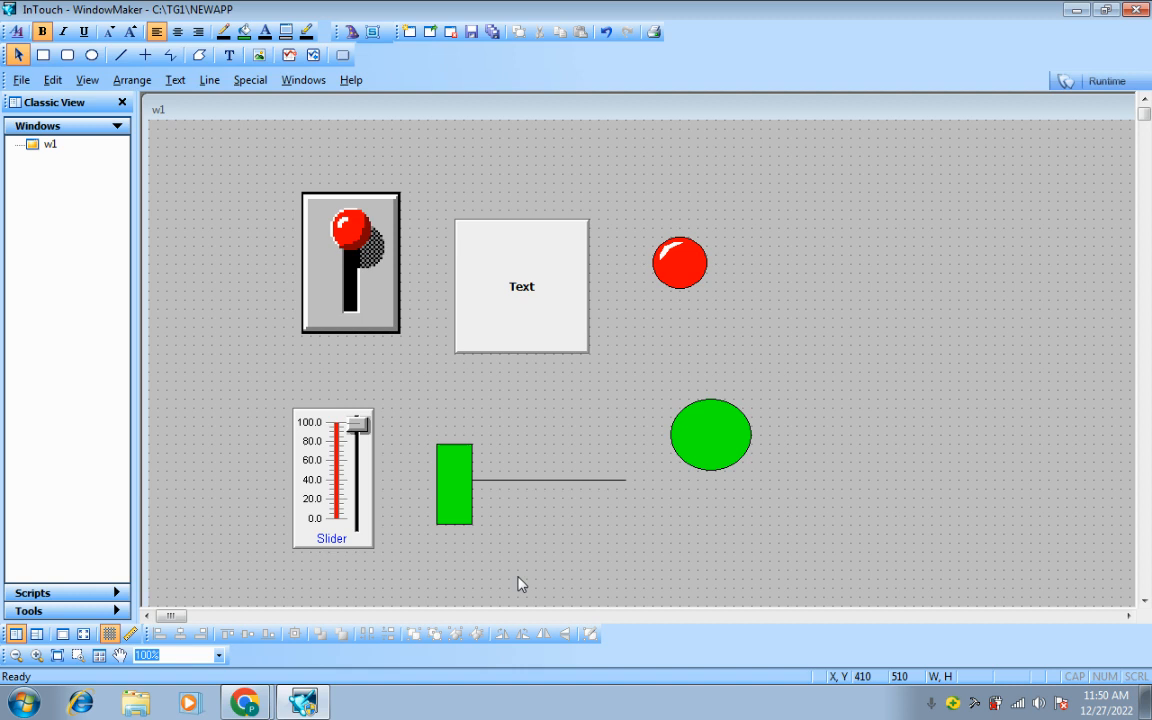
left_click(240, 655)
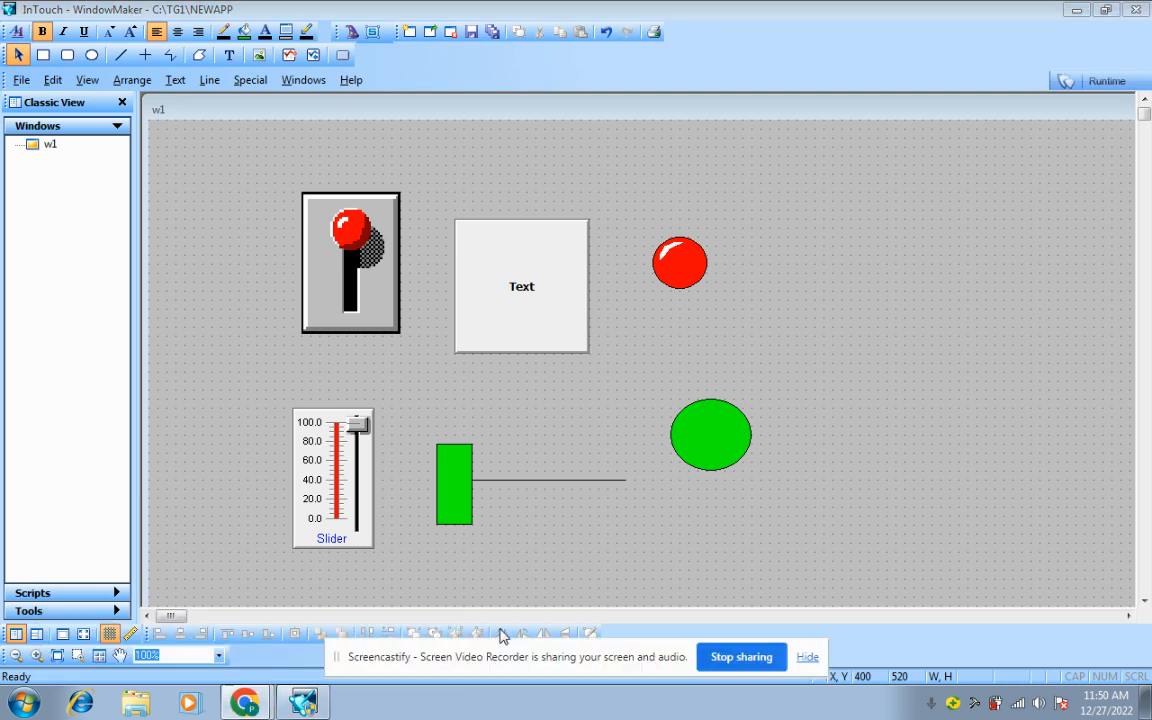